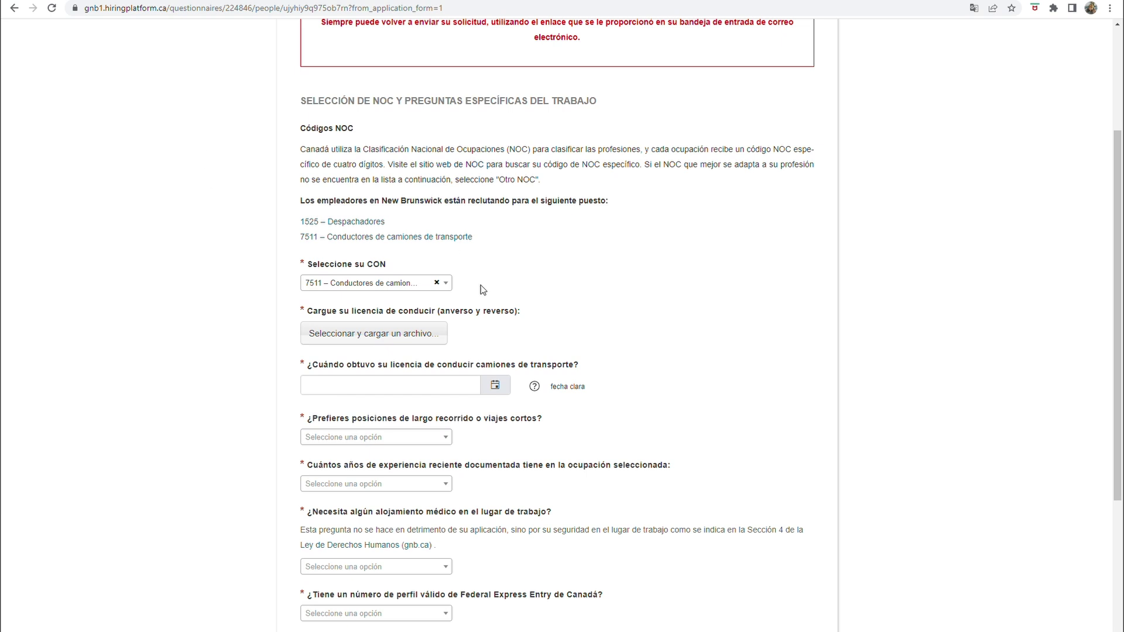
Upload descarga_victoria.jpg as the driver's licence and set the date the transport truck licence was obtained to February 15, 2010
left_click(374, 333)
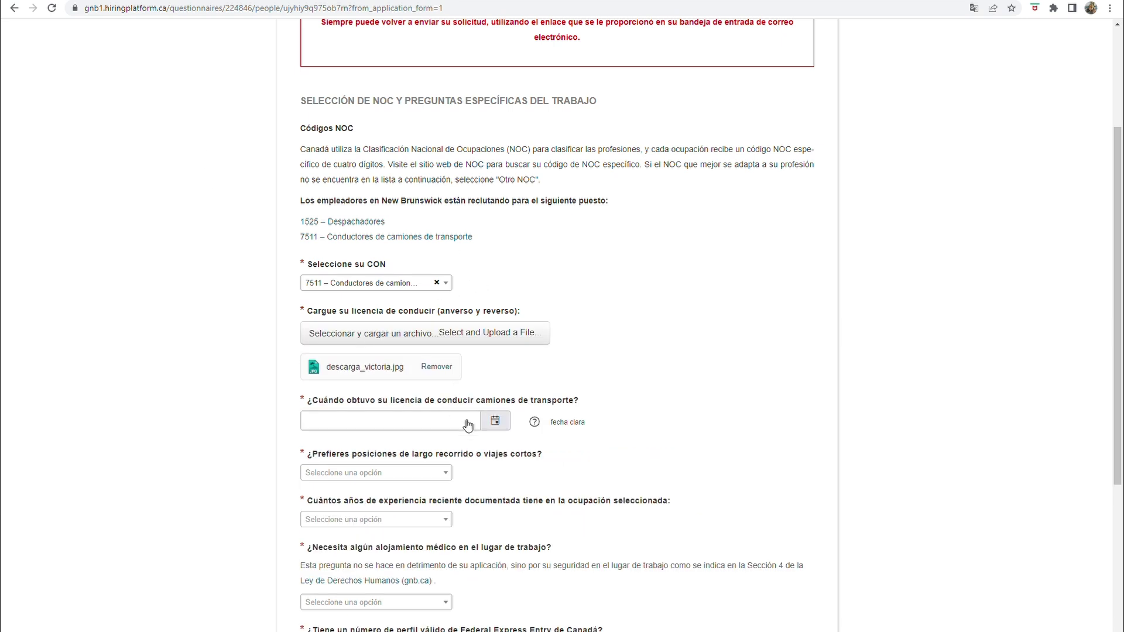
left_click(496, 418)
left_click(367, 445)
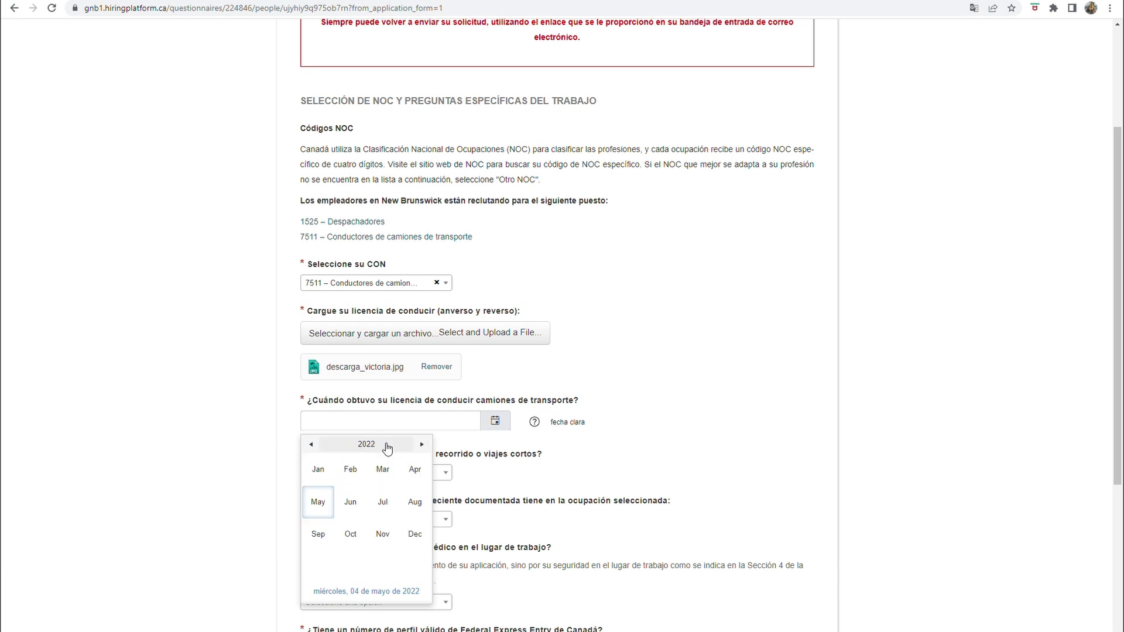
left_click(366, 445)
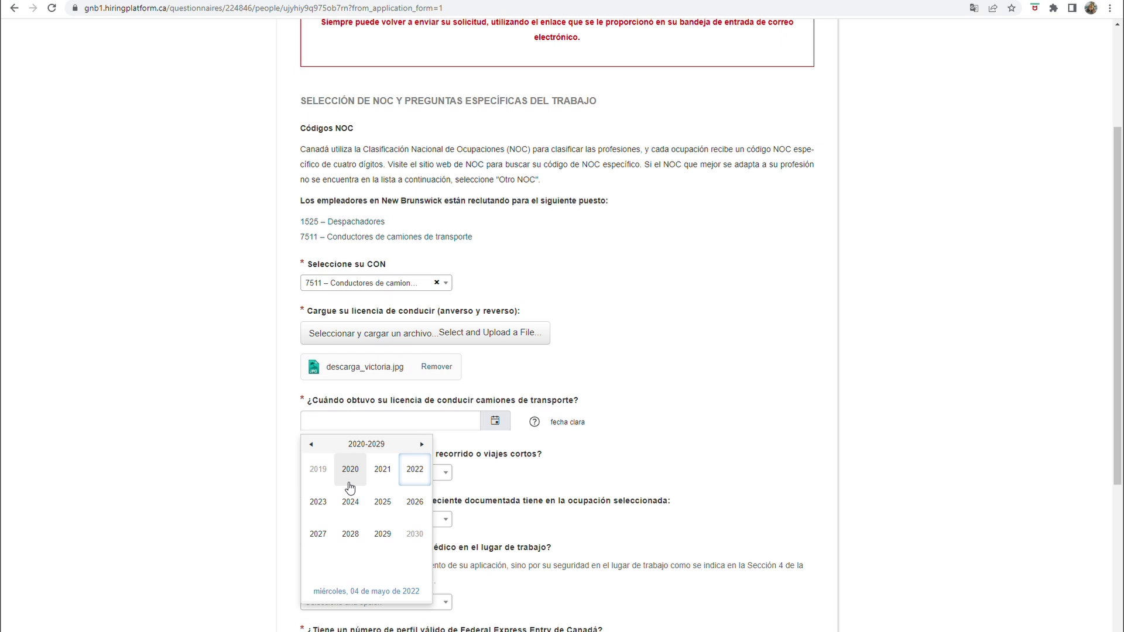
left_click(313, 445)
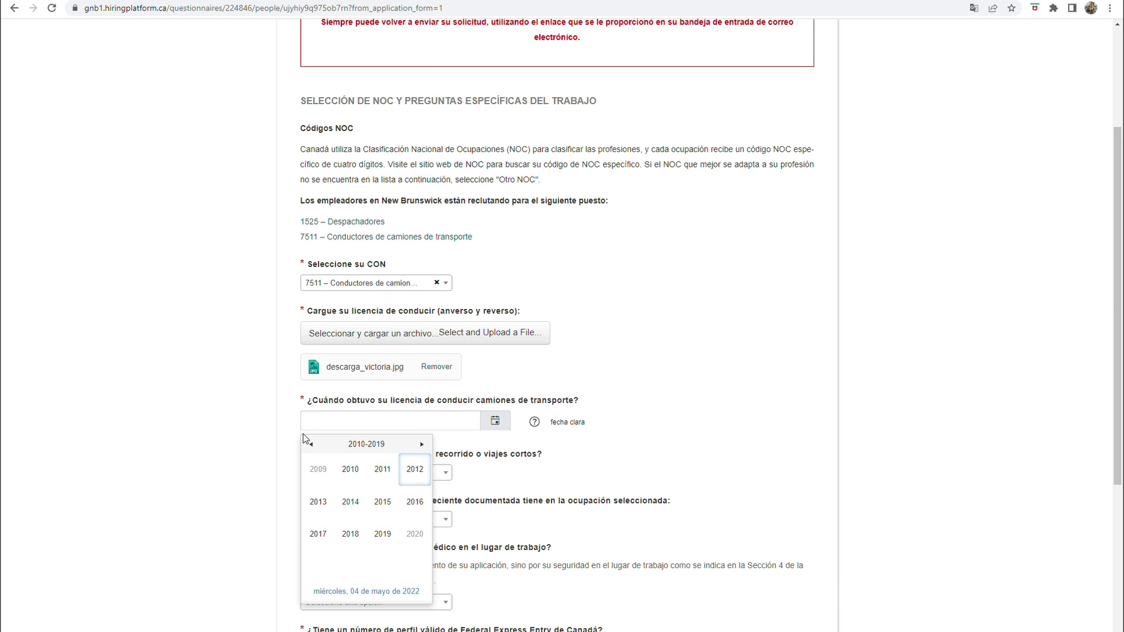
left_click(350, 469)
left_click(350, 469)
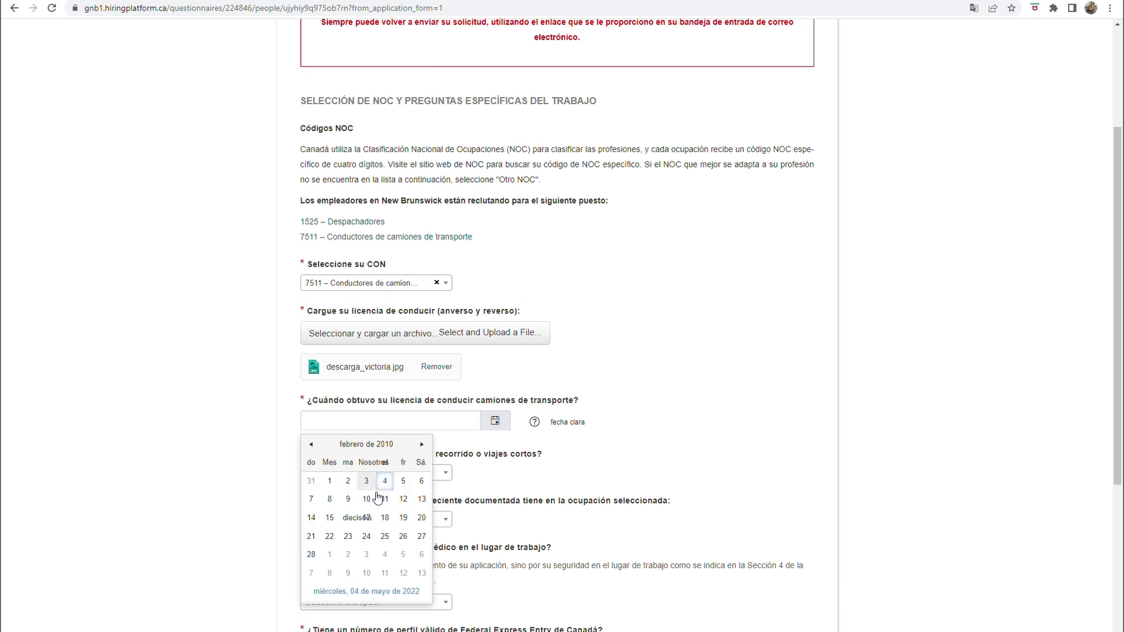
left_click(331, 519)
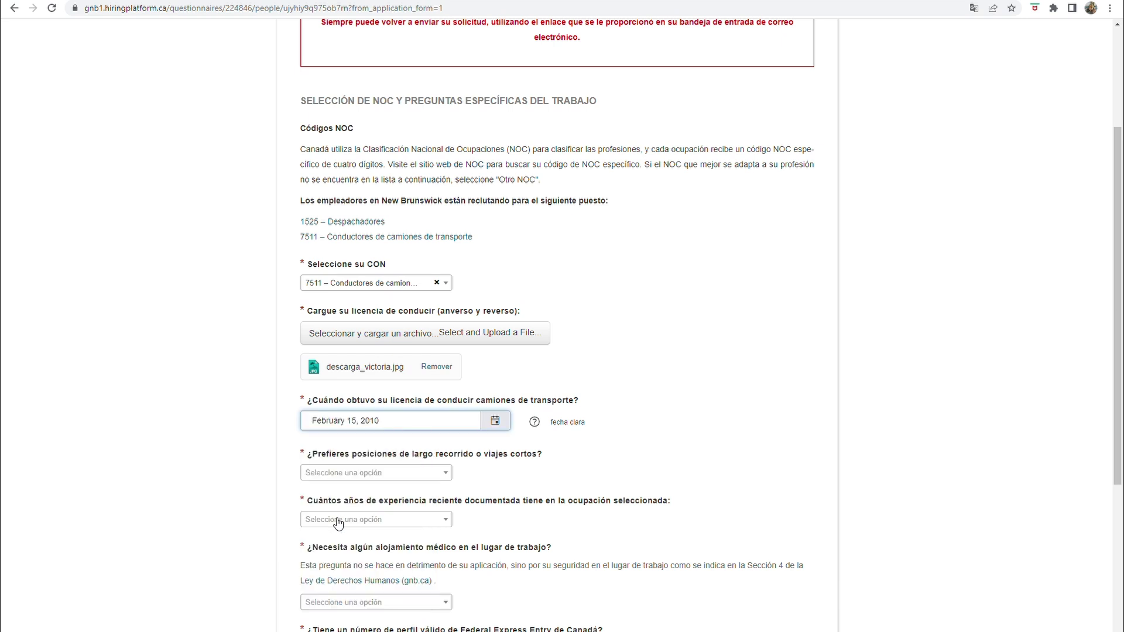
Choose "Largo plazo" as the haul preference and >5 as the years of recent documented experience in the occupation
left_click(437, 473)
left_click(367, 516)
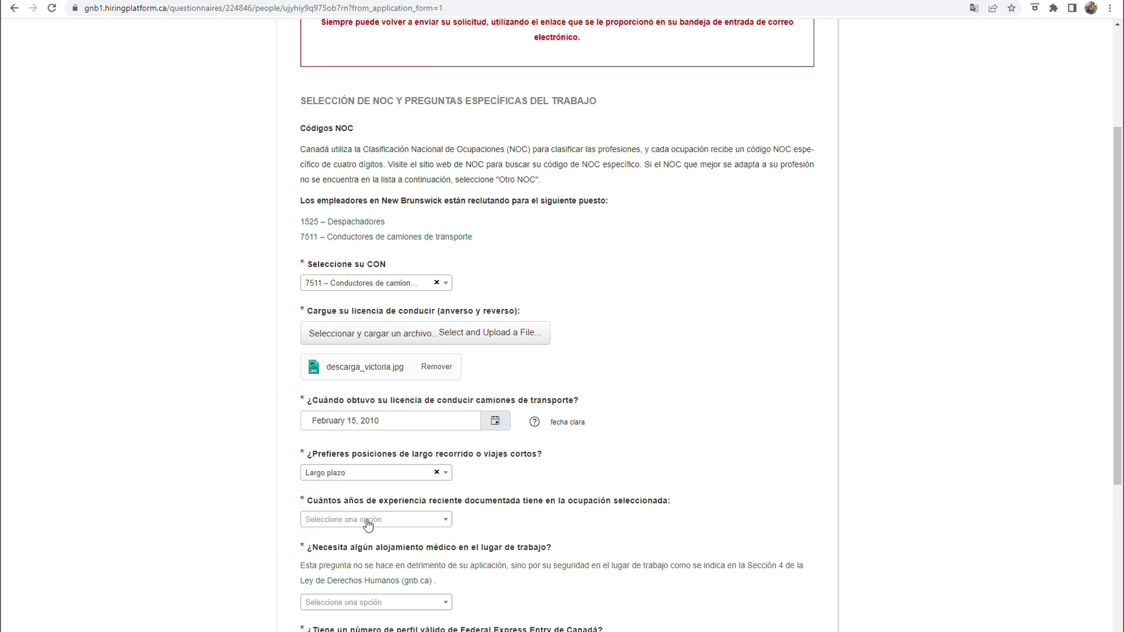
left_click(368, 521)
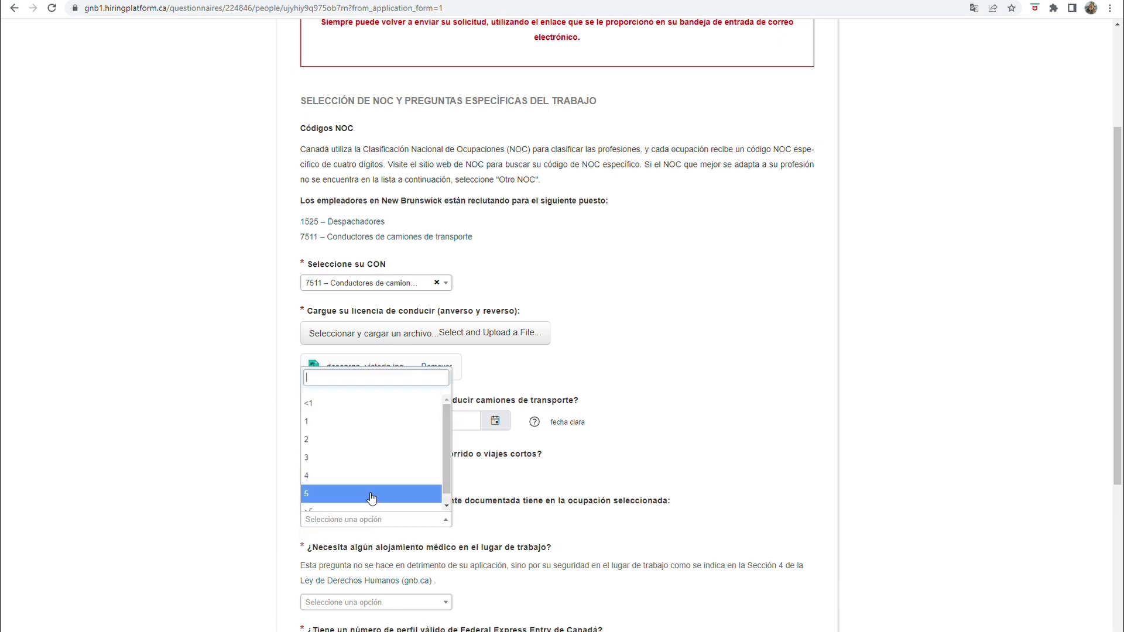
scroll(372, 498, "down", 3)
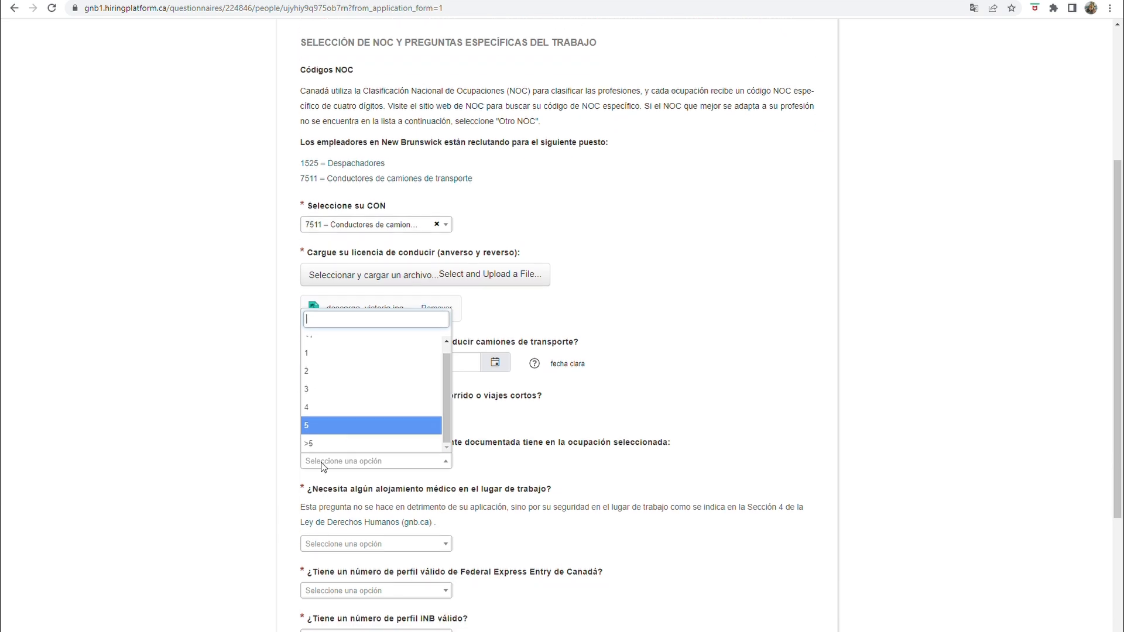
left_click(314, 386)
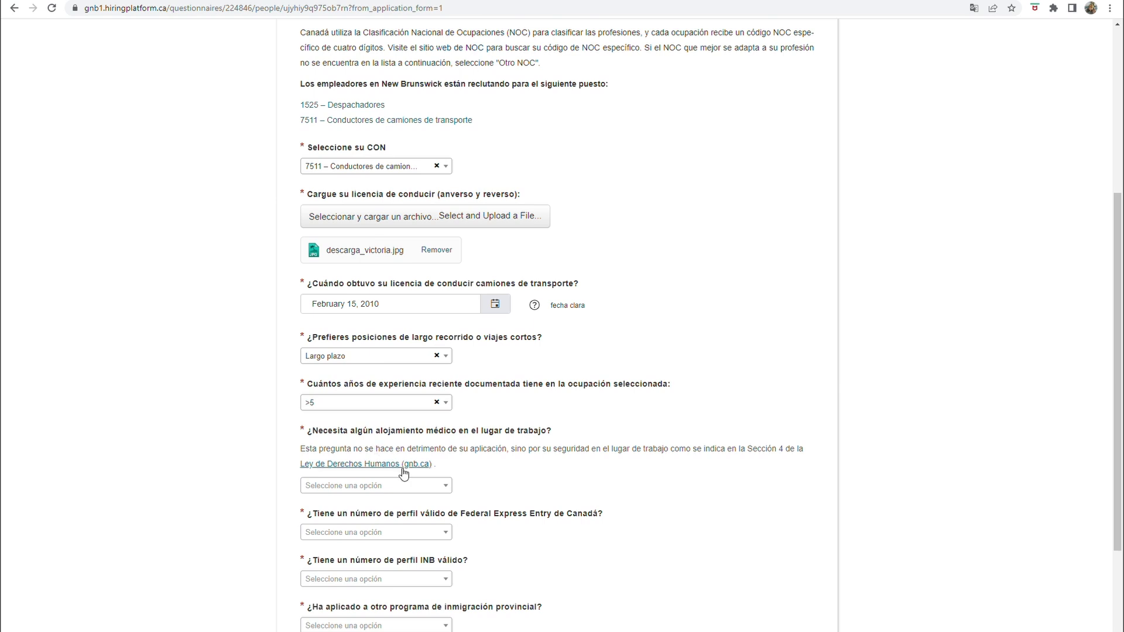
Answer No to the questions on medical accommodation, Express Entry profile, INB profile and applications to other provincial immigration programs
left_click(445, 486)
left_click(367, 546)
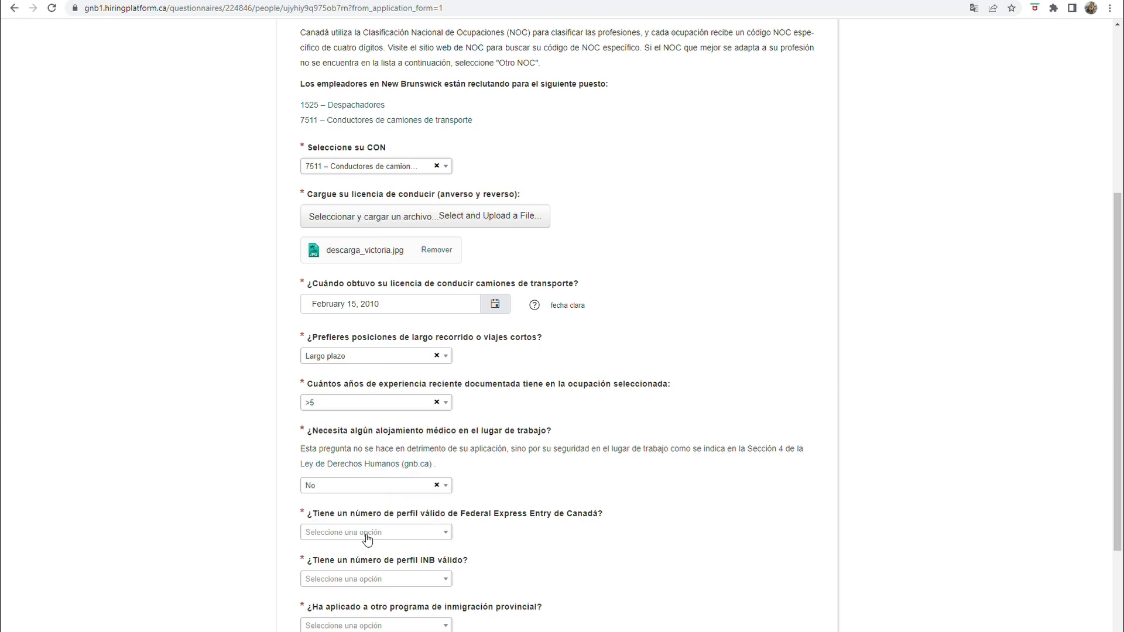
scroll(368, 539, "down", 3)
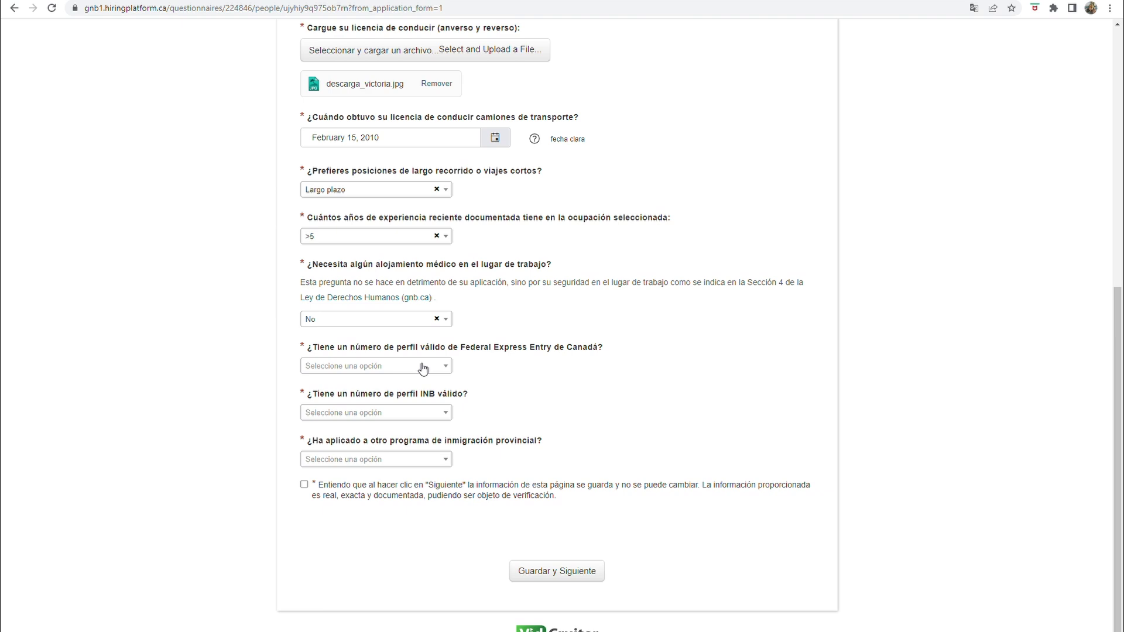
left_click(422, 368)
left_click(358, 428)
left_click(396, 415)
left_click(339, 480)
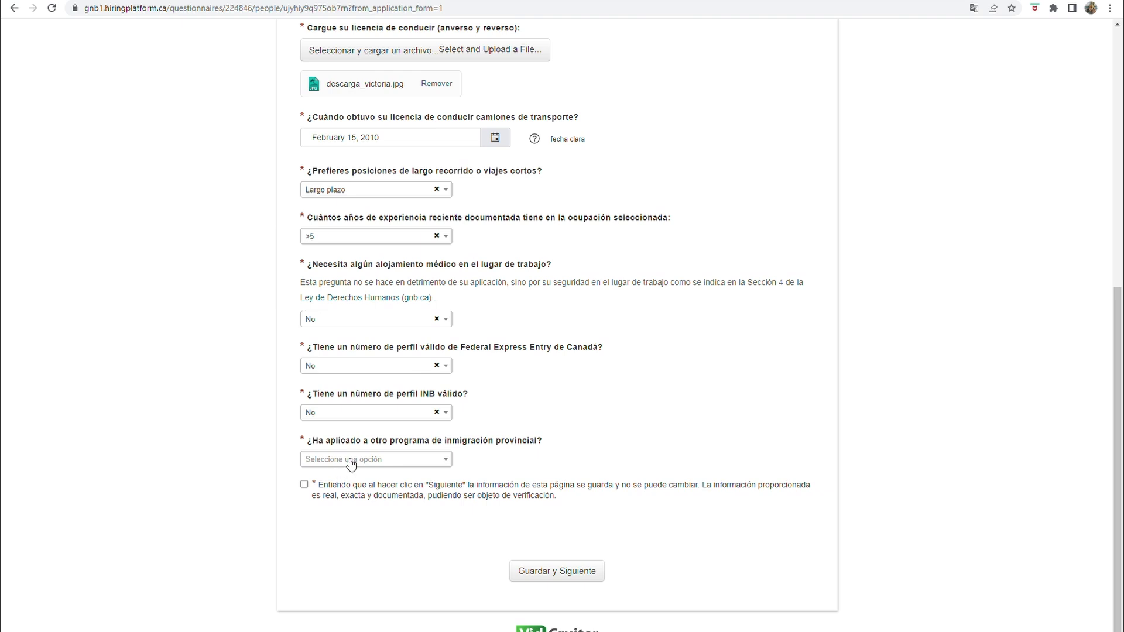
left_click(401, 462)
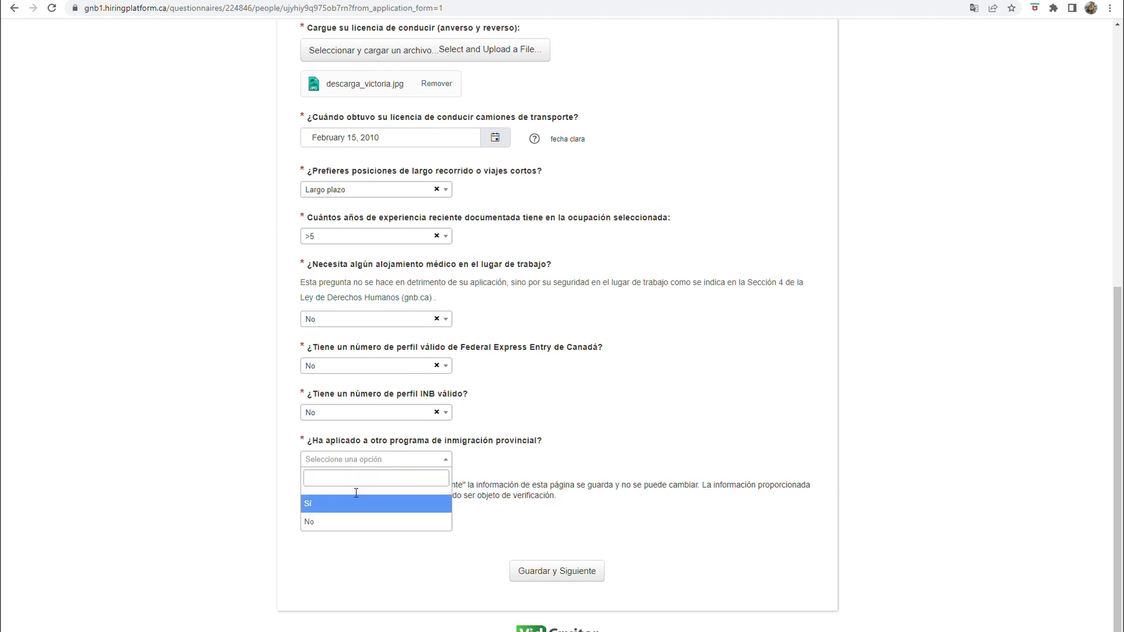
left_click(328, 522)
Accept the declaration that the information is final and accurate, and save the page to continue to the educational experience section
left_click(305, 486)
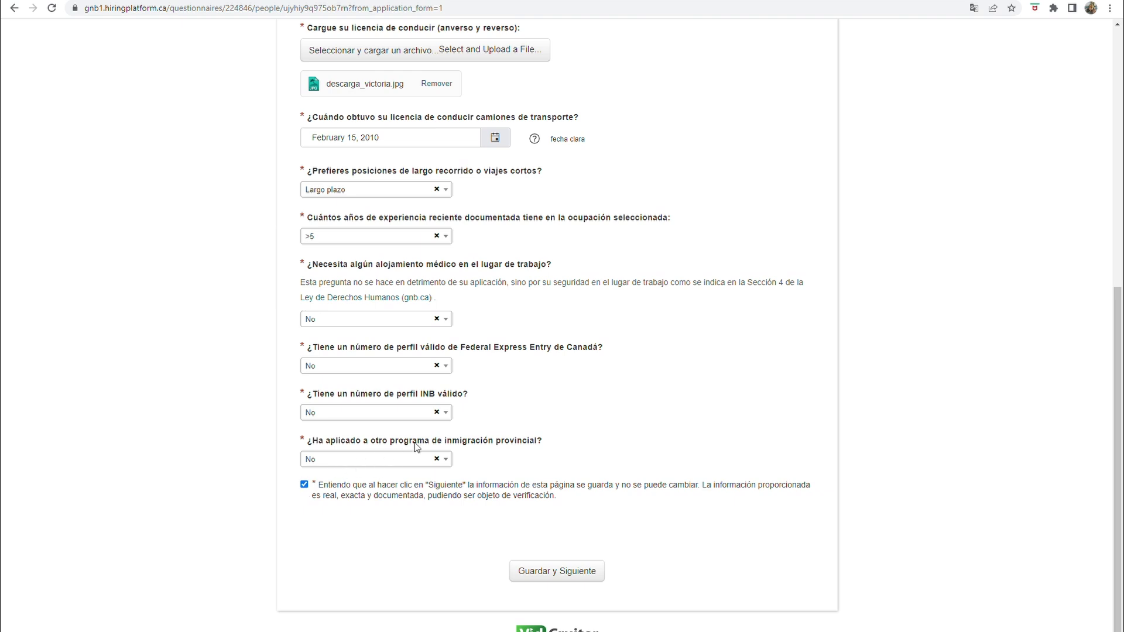
scroll(419, 443, "up", 5)
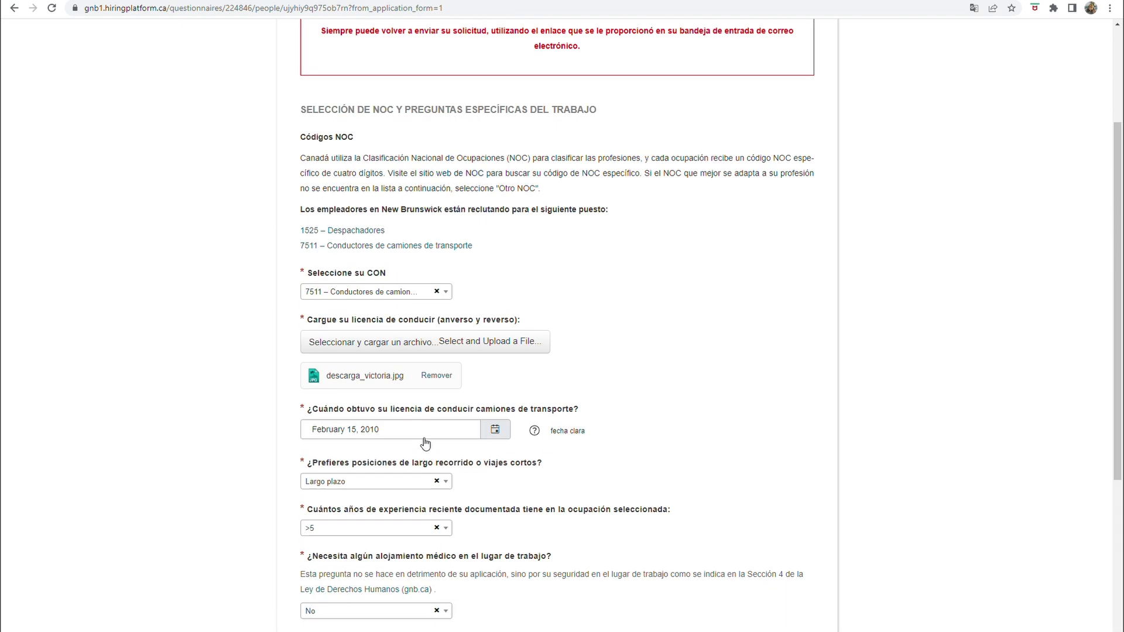
scroll(424, 443, "down", 4)
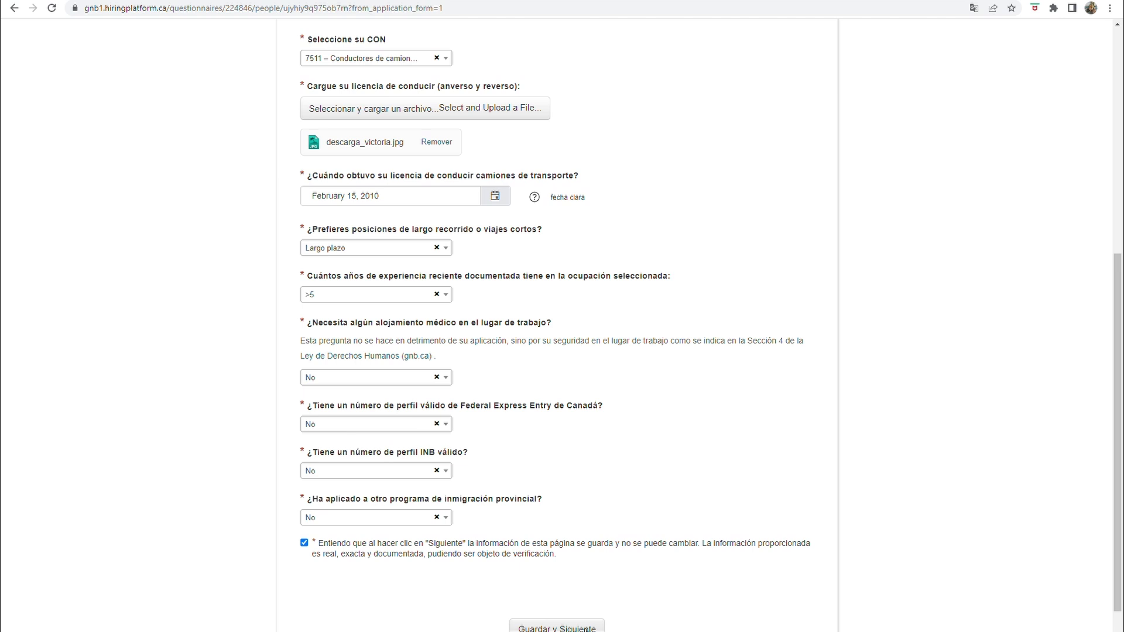
left_click(585, 629)
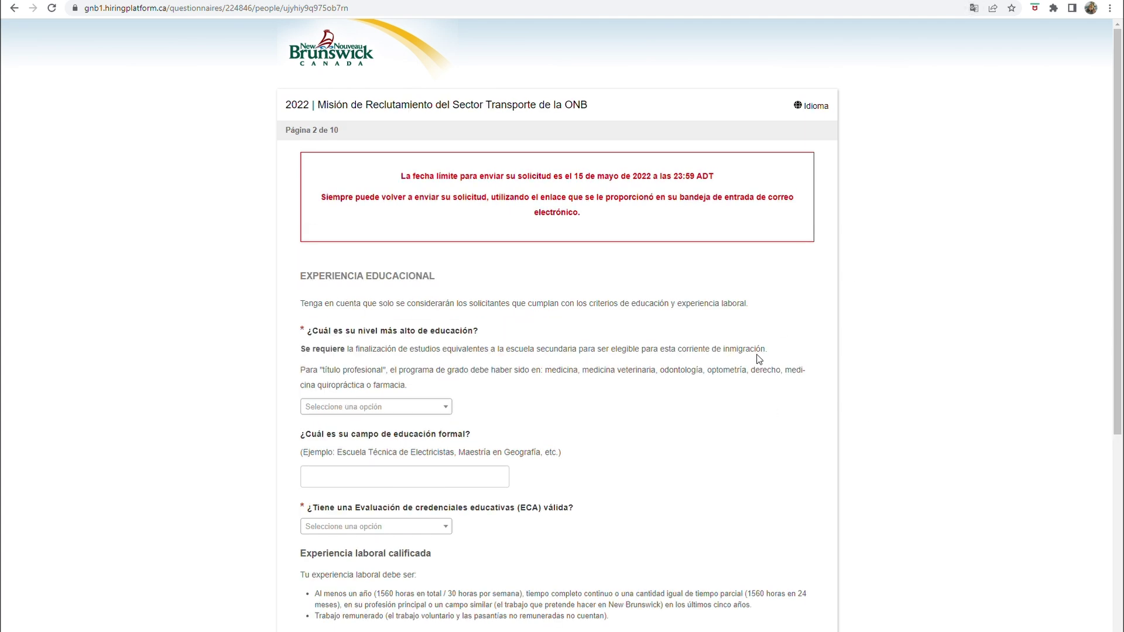
Set the highest education level to the secondary diploma (high school graduation) and answer No to having a valid ECA
scroll(760, 359, "down", 1)
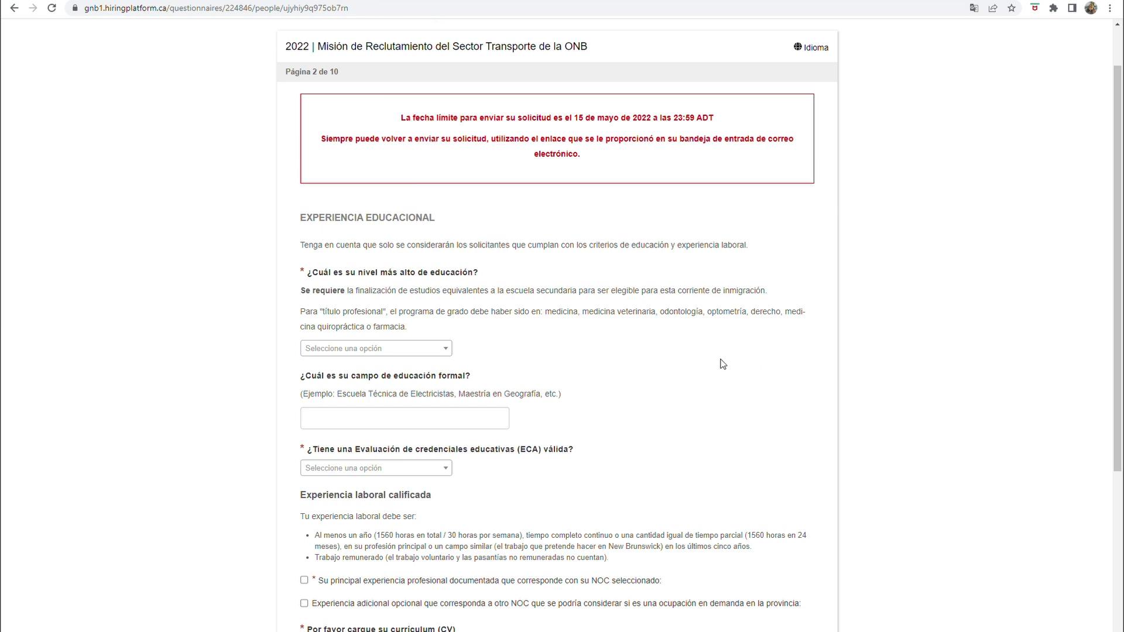
left_click(447, 352)
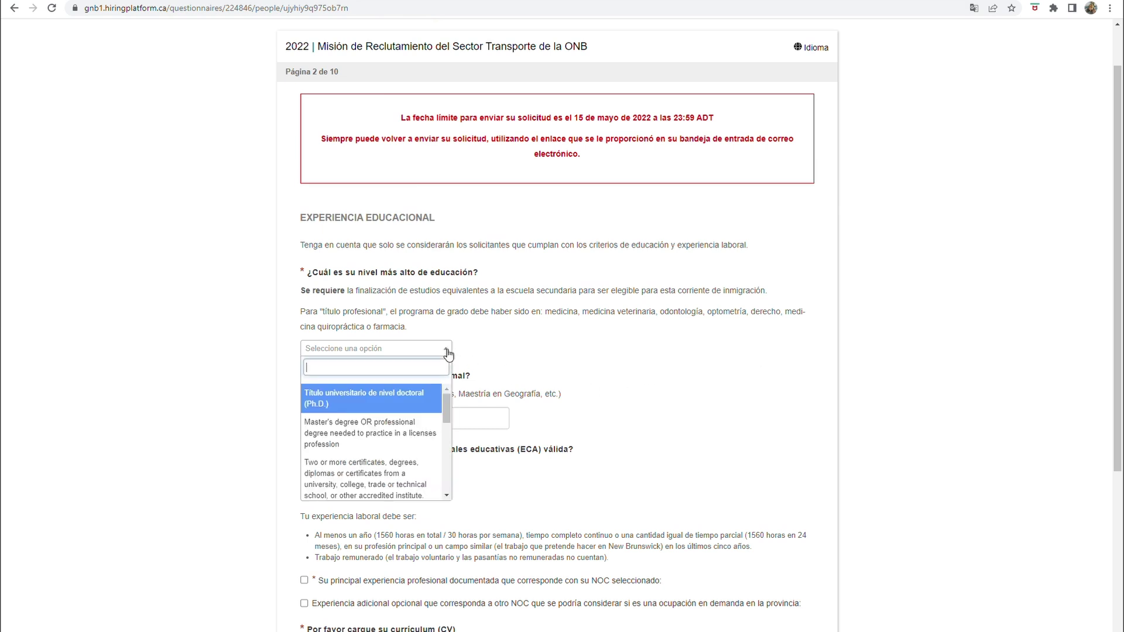
scroll(449, 441, "down", 5)
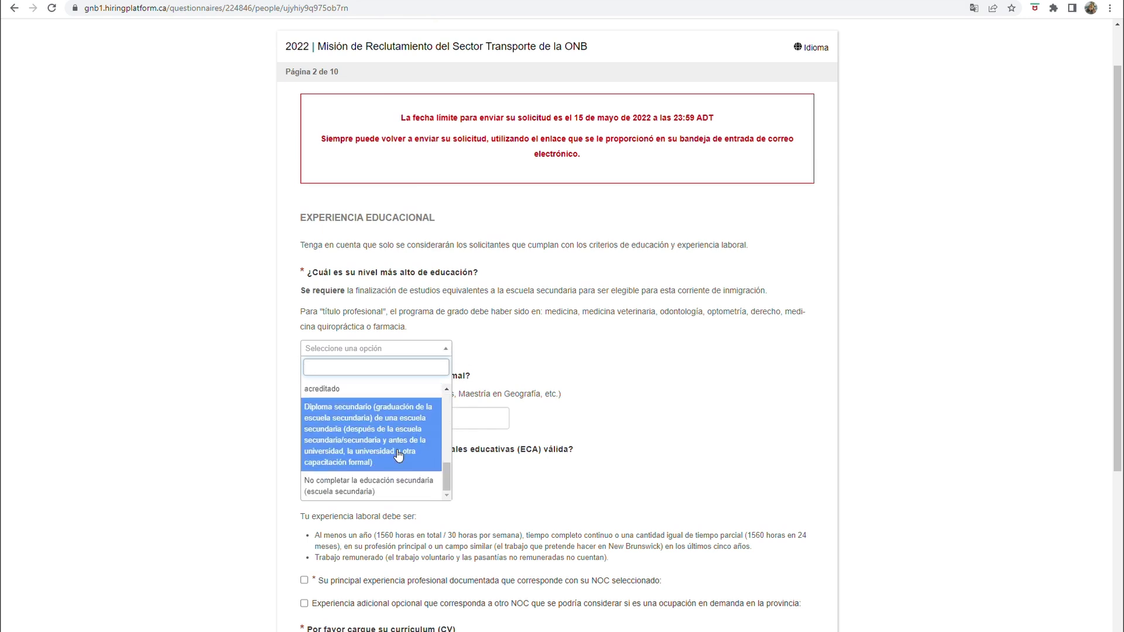
scroll(392, 445, "down", 5)
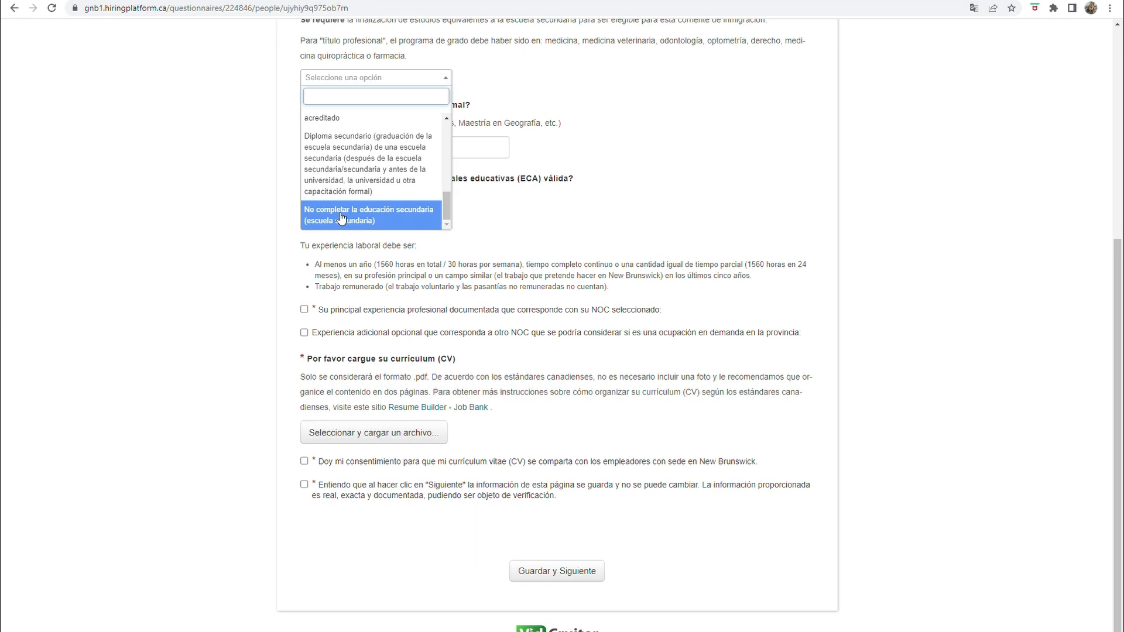
left_click(344, 177)
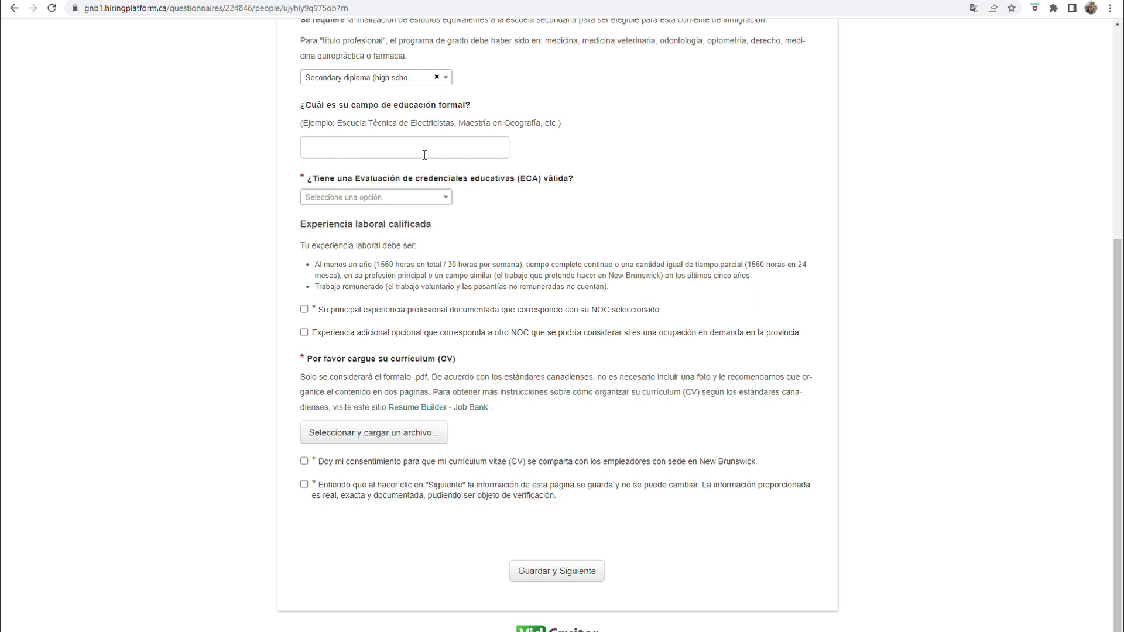
left_click(448, 200)
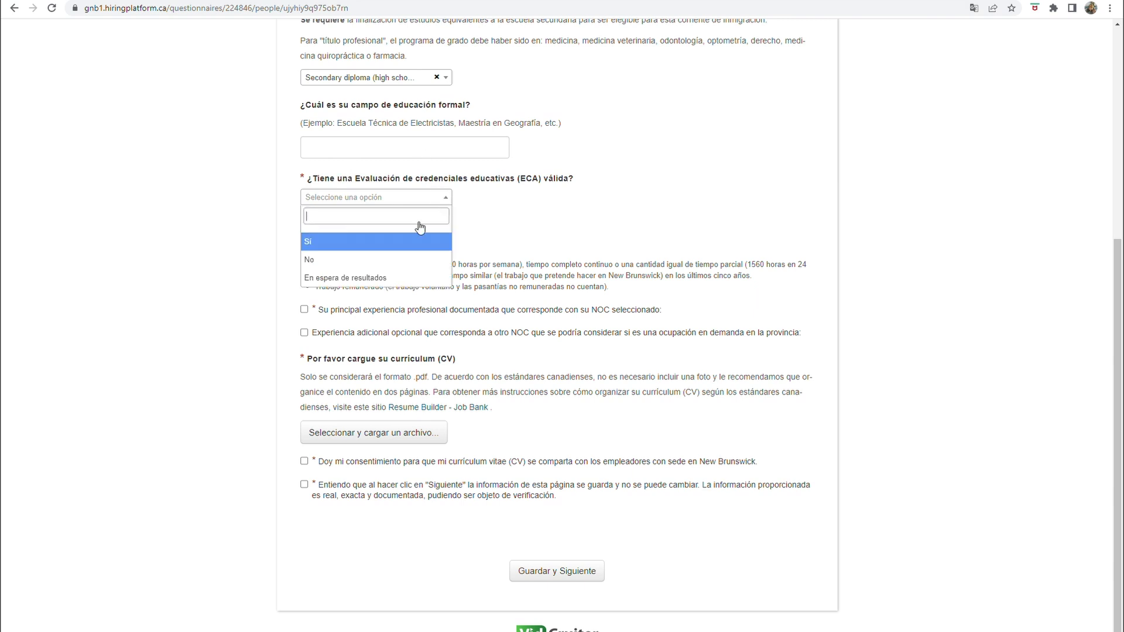
left_click(336, 265)
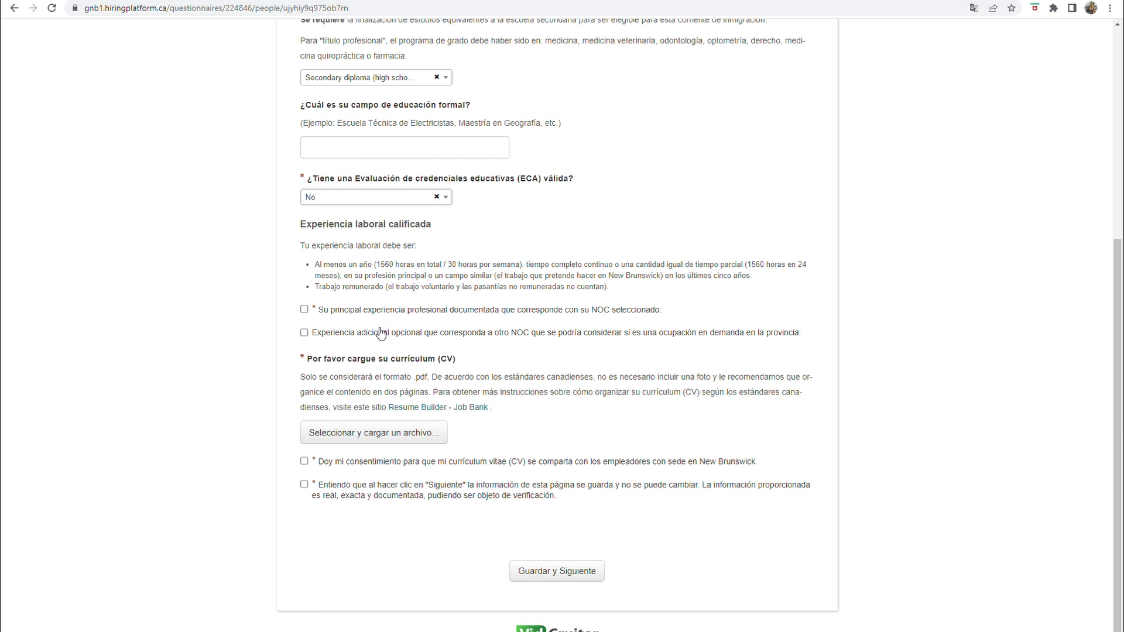
Declare main work experience matching the selected NOC and copy "Conductores de camiones de transporte" from the NOC line as its job title
left_click(305, 310)
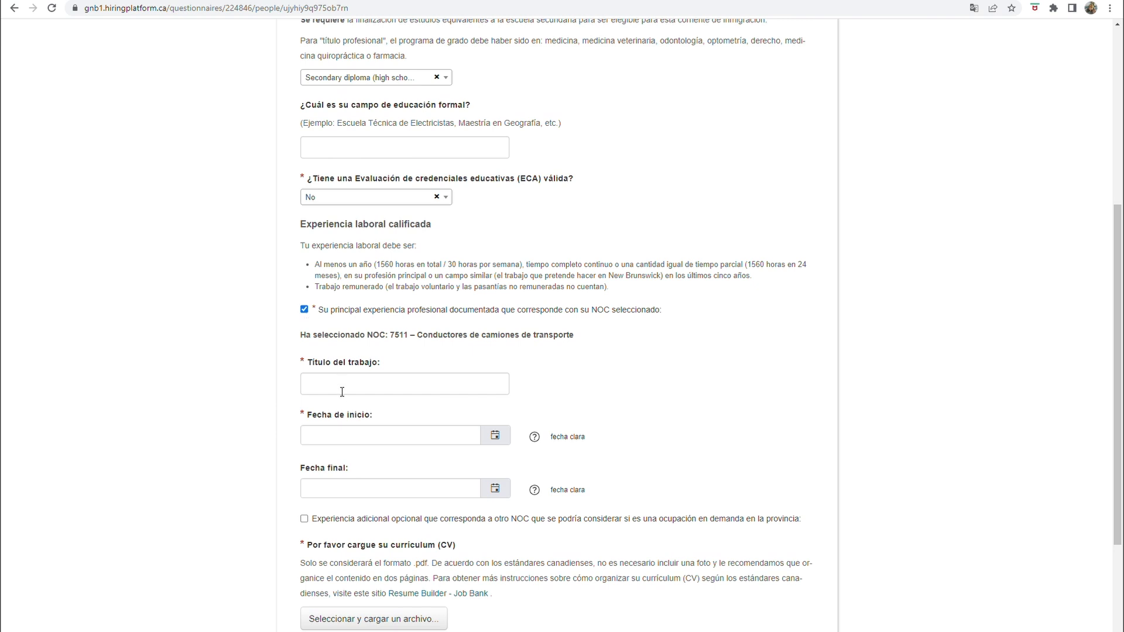
scroll(342, 391, "up", 2)
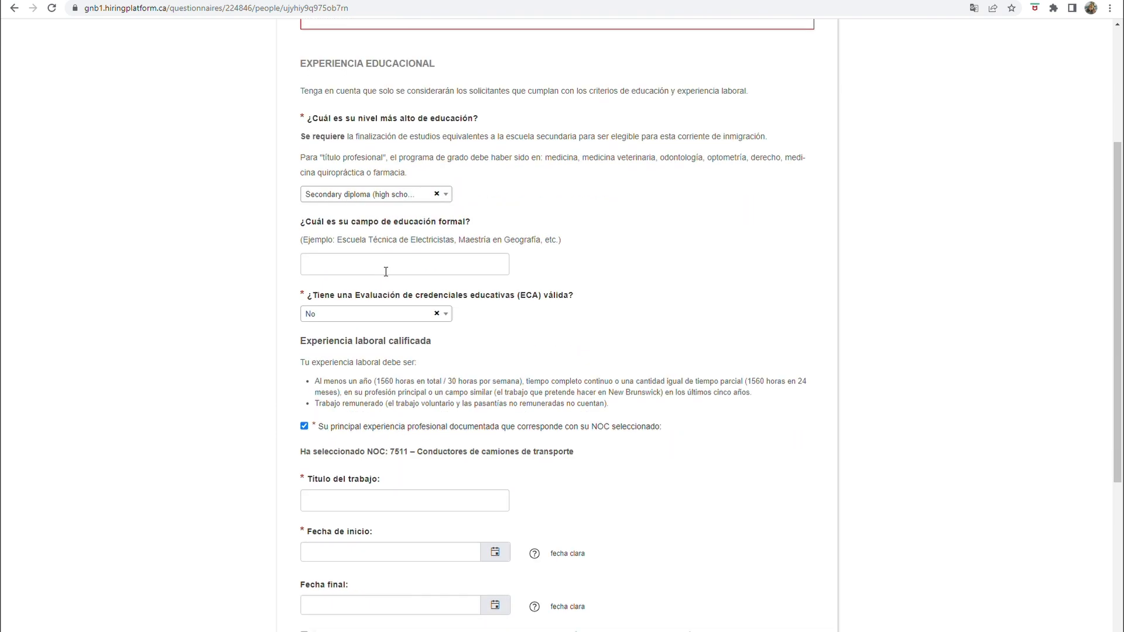
left_click_drag(574, 452, 424, 458)
key("ctrl+c")
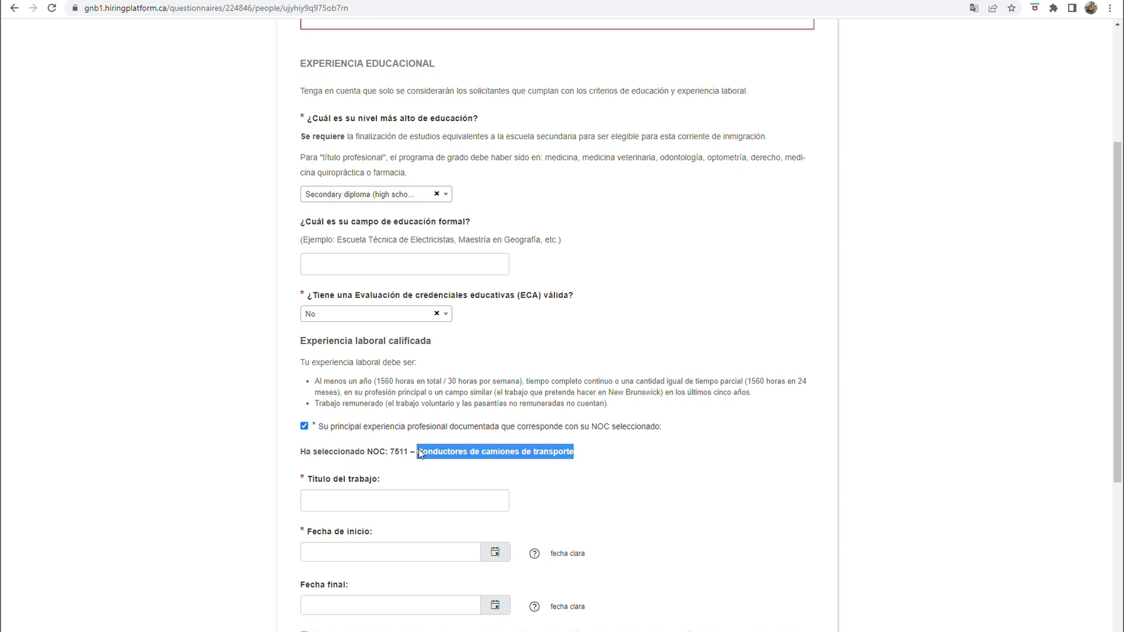
left_click(404, 500)
key("ctrl+v")
Set the main job's start date to February 15, 2012 and its end date to May 04, 2022
scroll(495, 445, "down", 2)
left_click(494, 436)
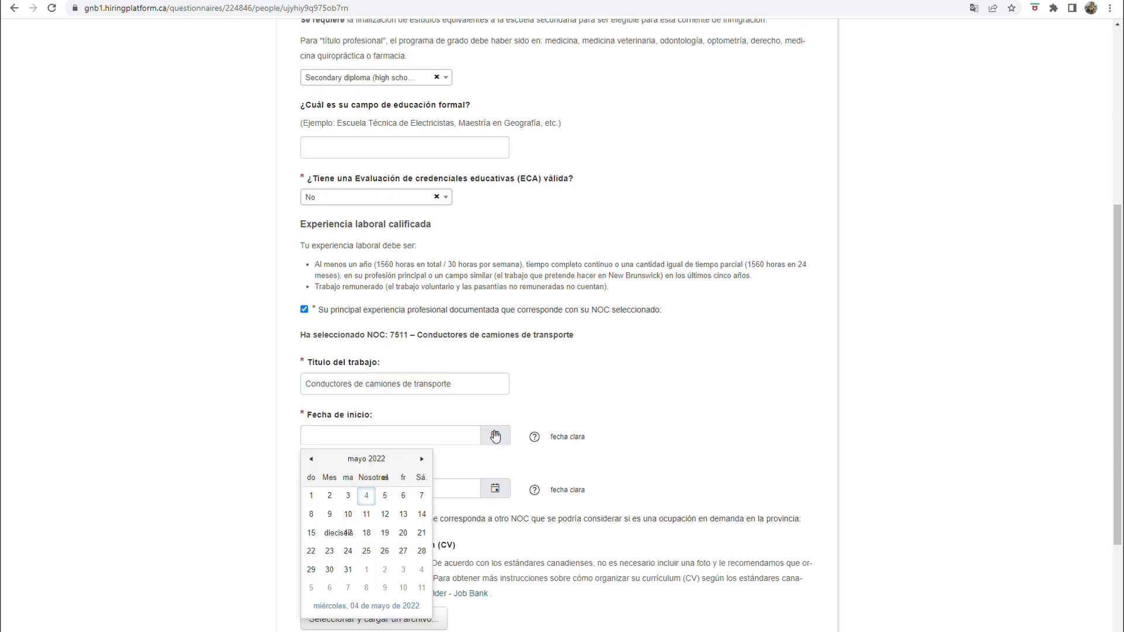
left_click(367, 459)
left_click(366, 459)
left_click(311, 459)
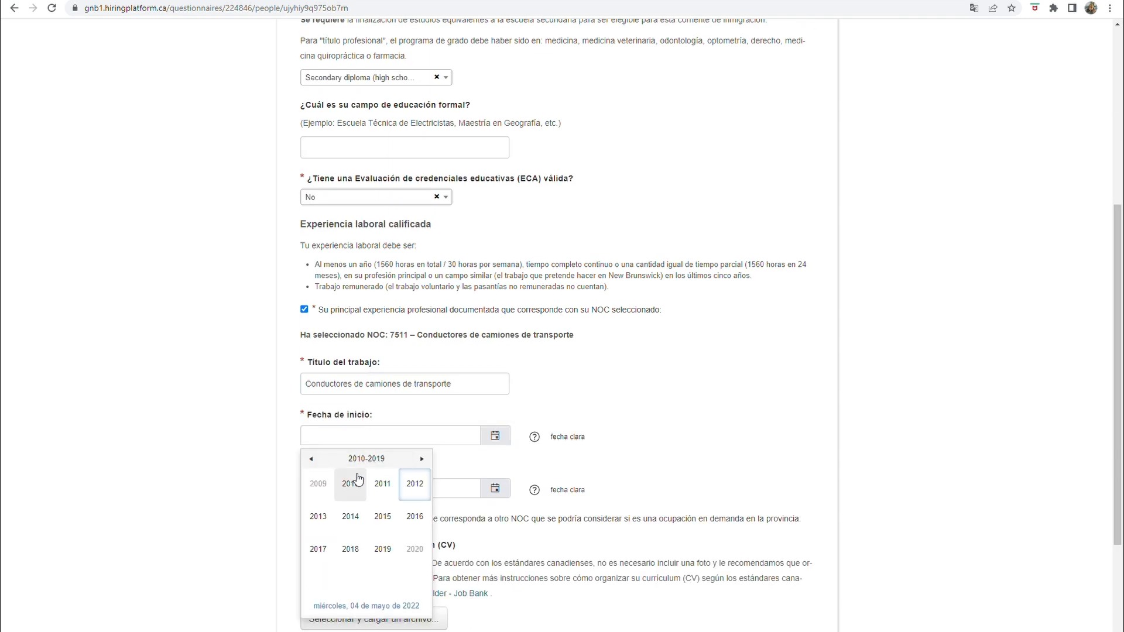
left_click(415, 483)
left_click(358, 486)
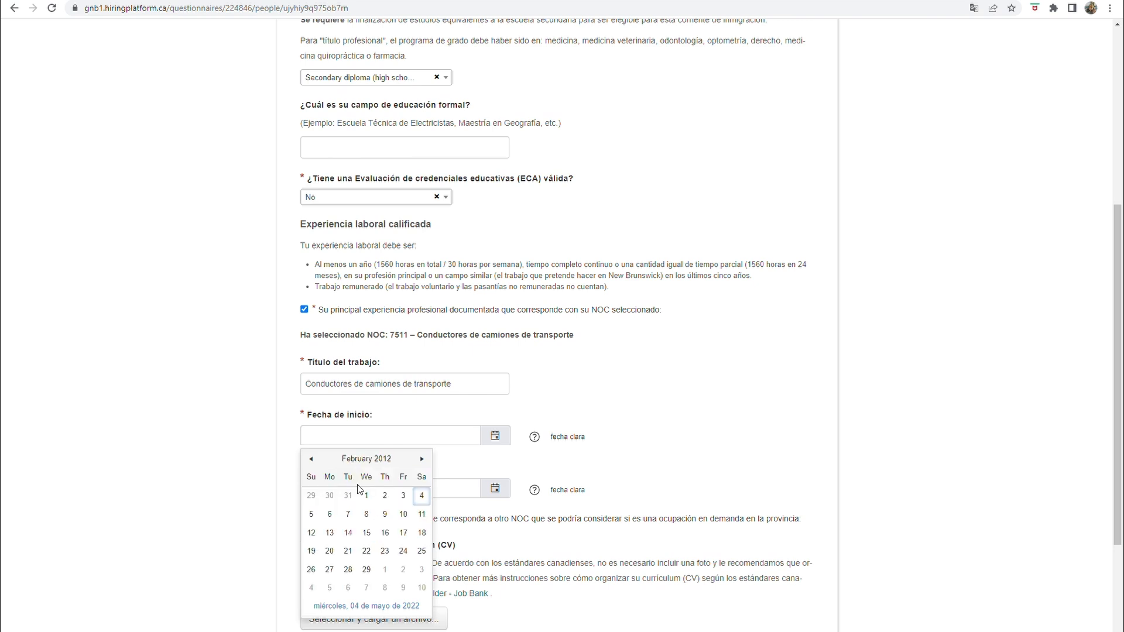
left_click(367, 533)
left_click(495, 489)
left_click(367, 355)
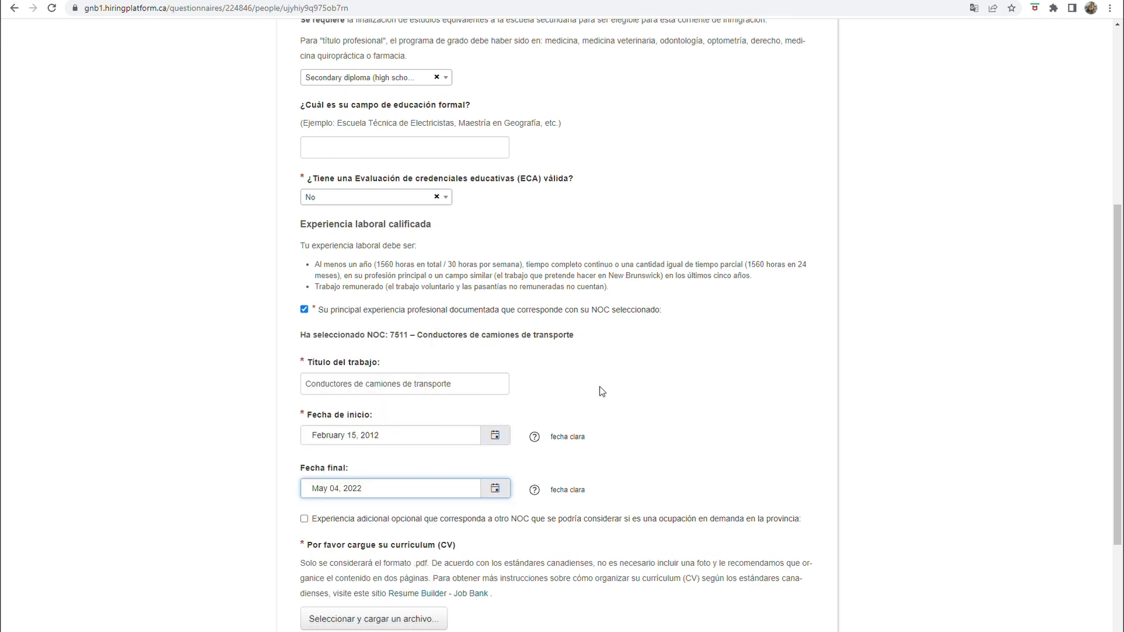
Declare the optional additional experience for another NOC and go through its NOC code, start date and end date fields without filling them
left_click(305, 519)
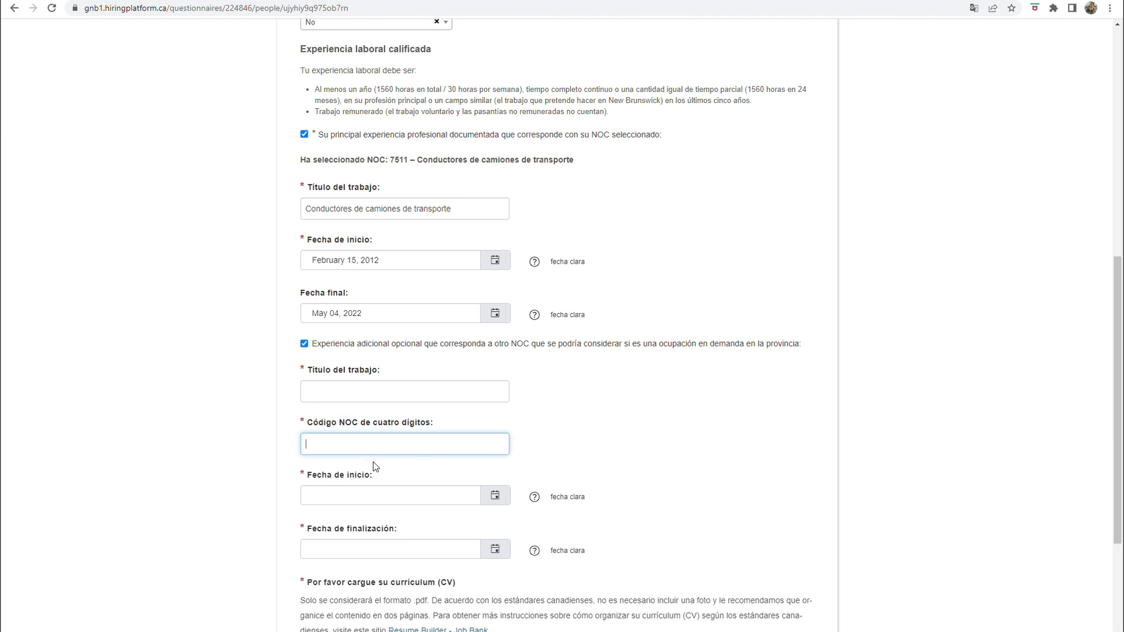
left_click(373, 501)
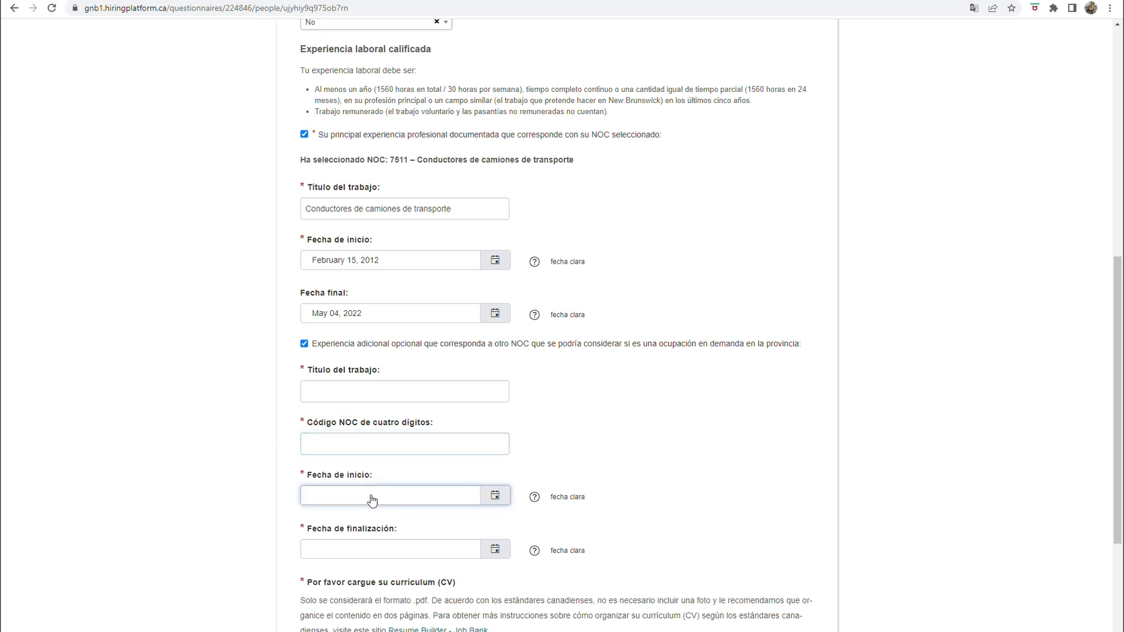
left_click(373, 548)
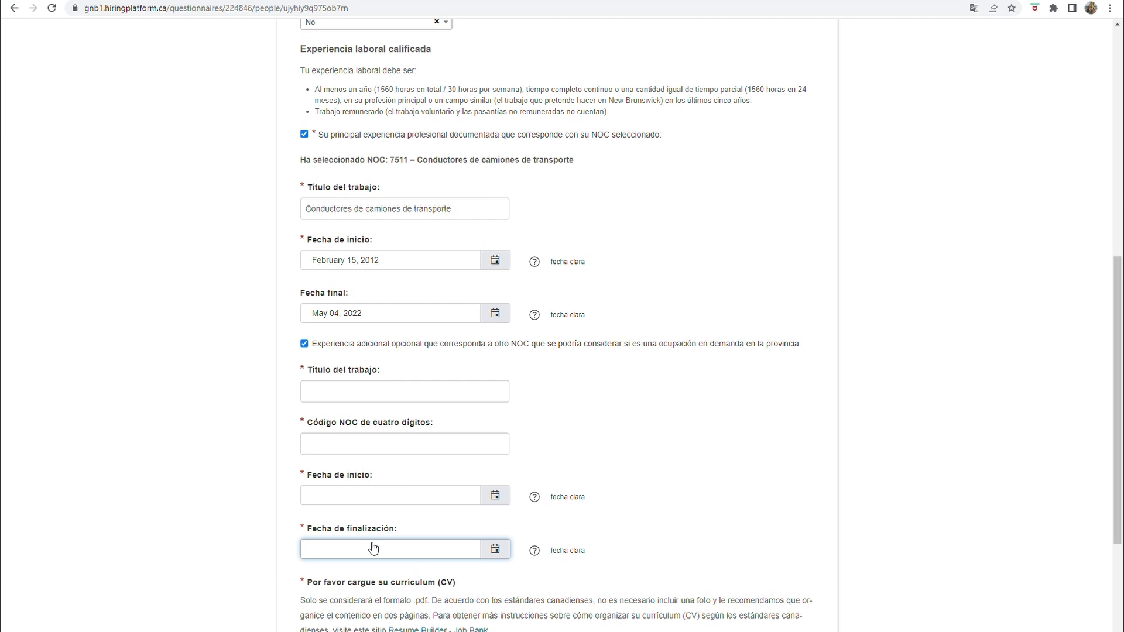
Withdraw the optional additional experience for another NOC and upload IELTS.jpg as the curriculum (CV) file
left_click(305, 345)
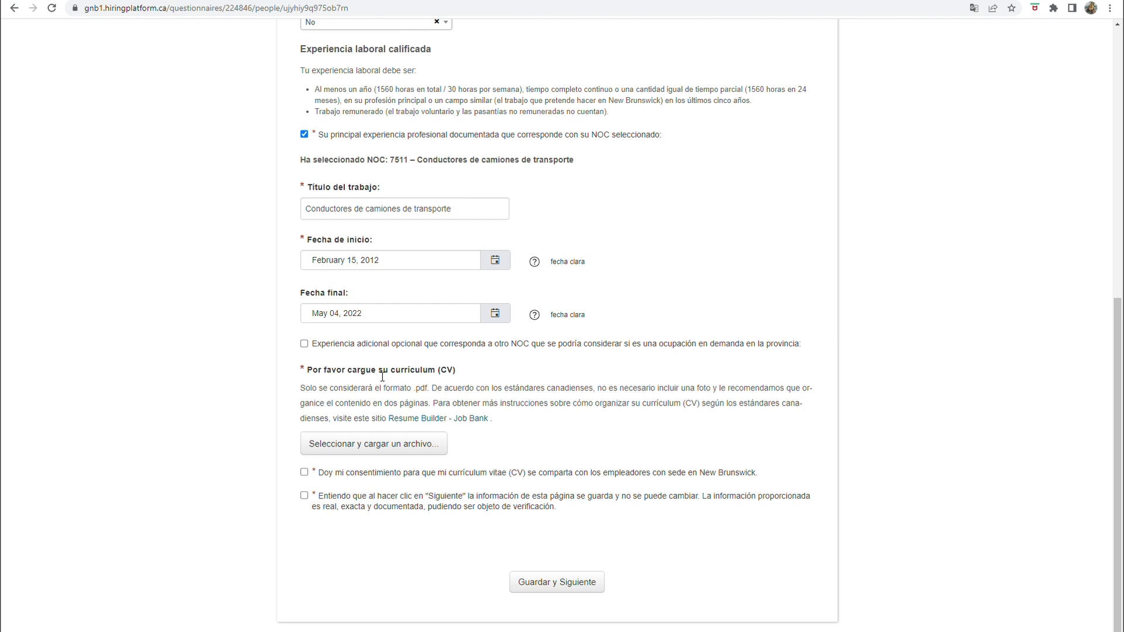
left_click(348, 451)
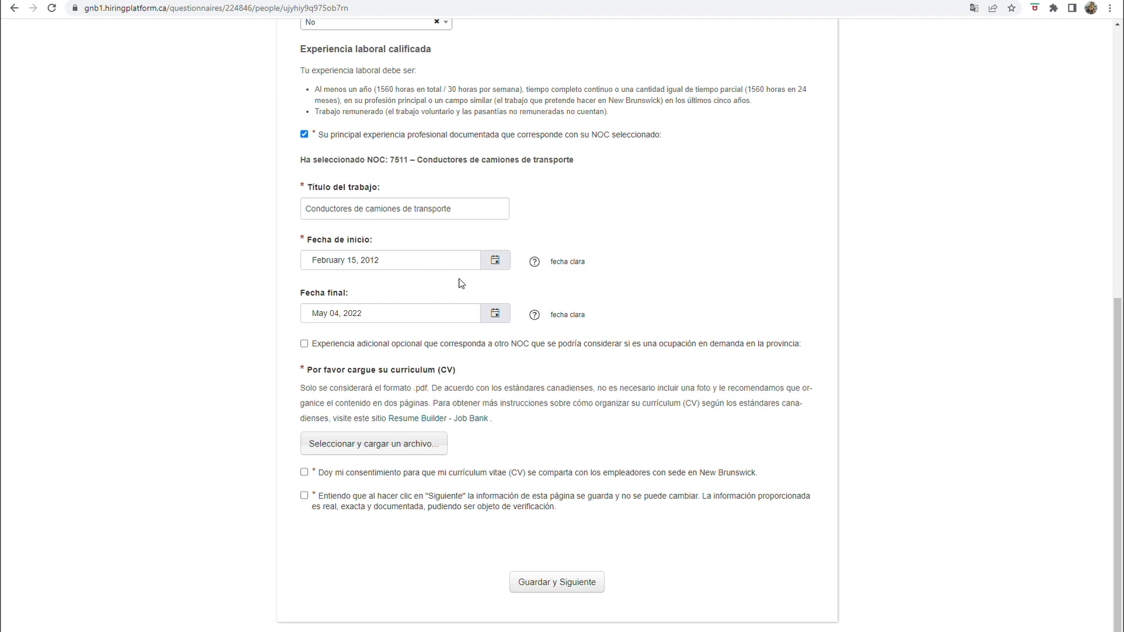
scroll(459, 281, "down", 1)
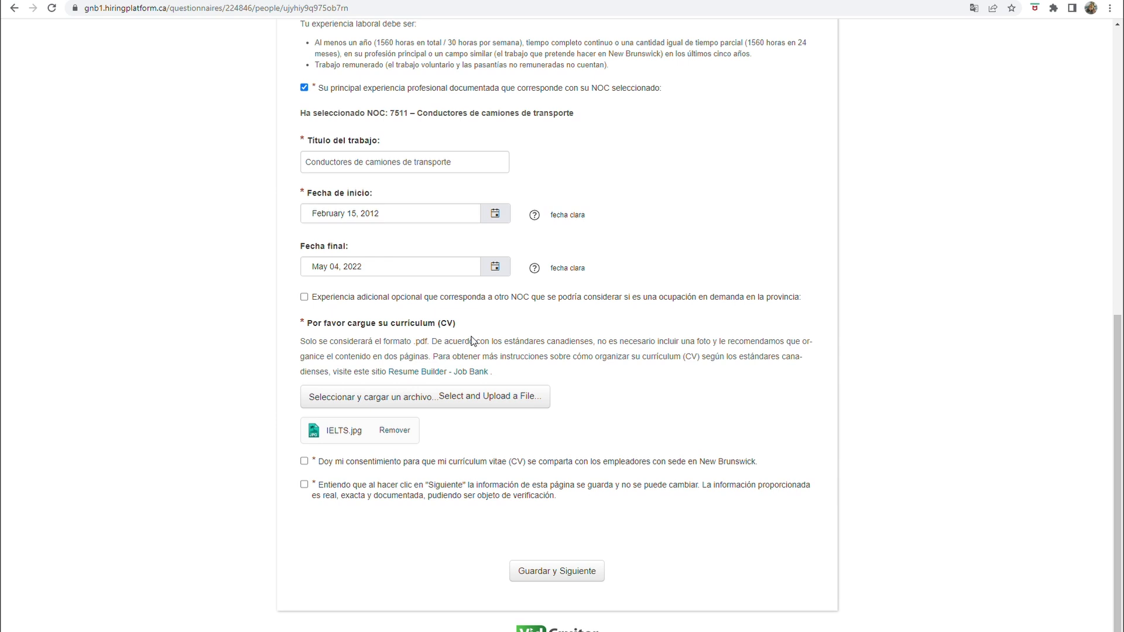
Consent to sharing the CV with New Brunswick employers, accept the accuracy declaration, and save the education and experience page
left_click(304, 461)
left_click(304, 485)
scroll(354, 445, "up", 8)
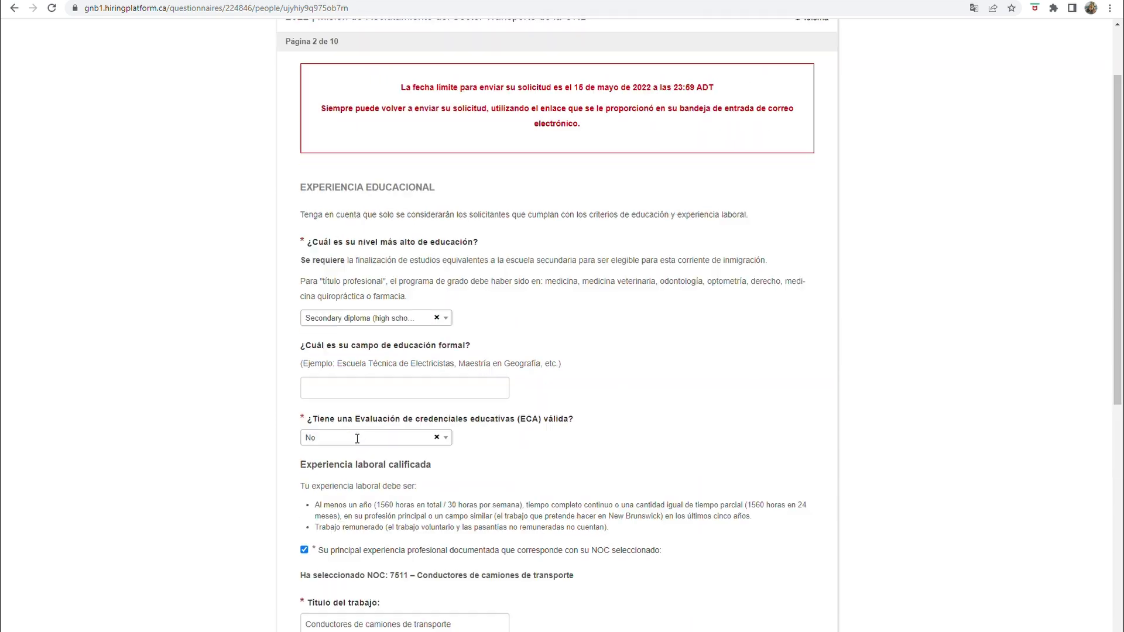
scroll(358, 439, "up", 1)
scroll(357, 439, "down", 9)
left_click(535, 571)
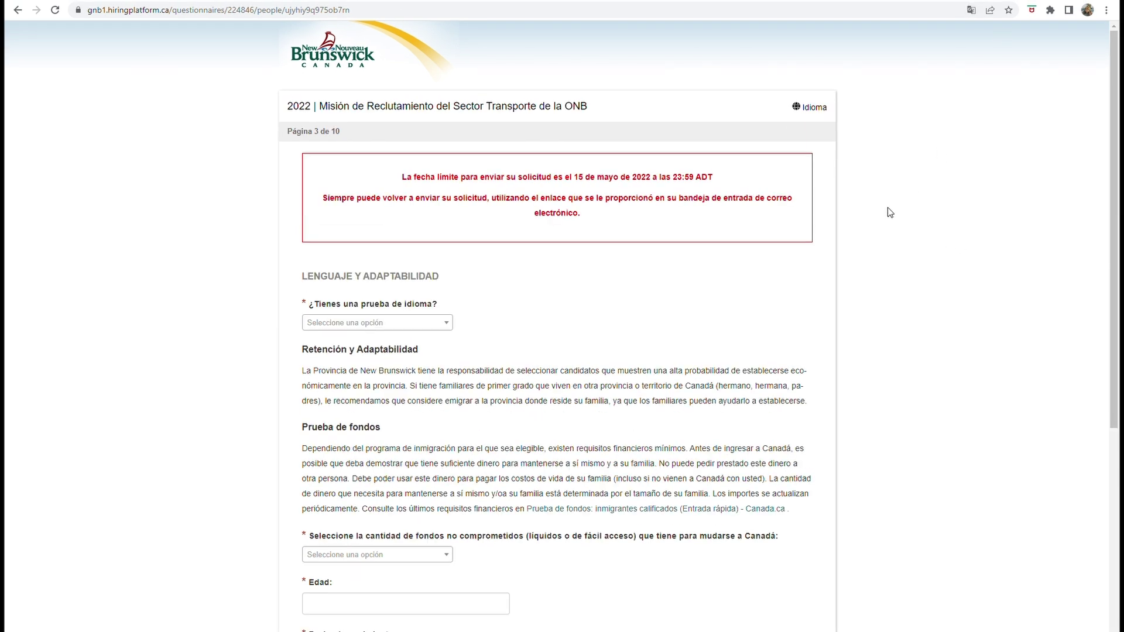
Answer No to having a language test and set the available settlement funds to less than $3,000 Canadian dollars
left_click(448, 323)
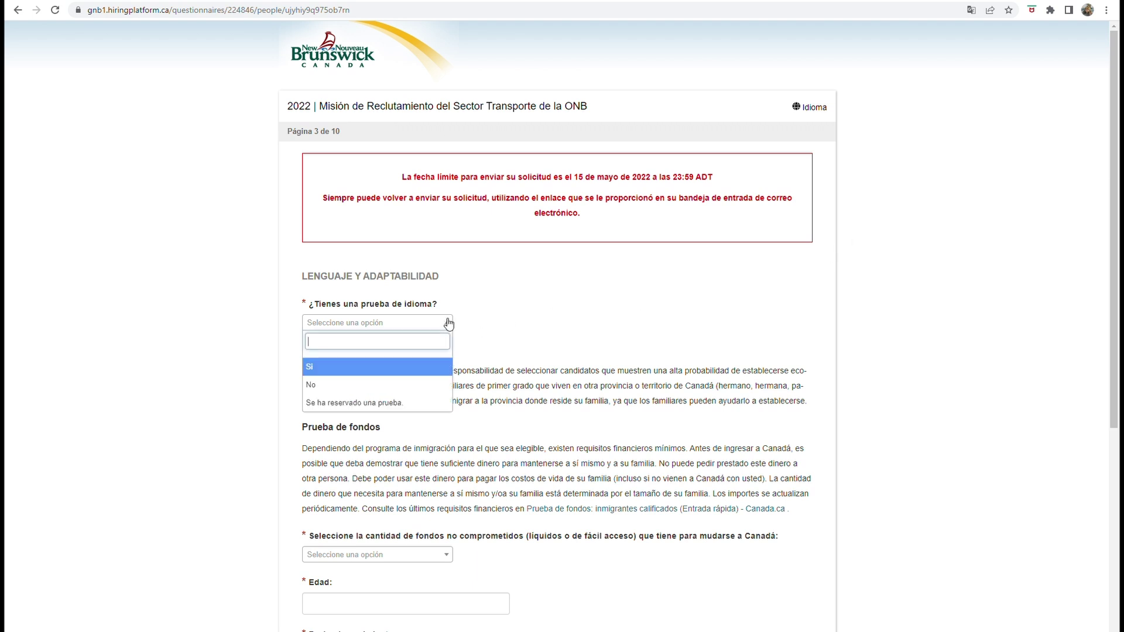
left_click(369, 385)
scroll(347, 391, "down", 2)
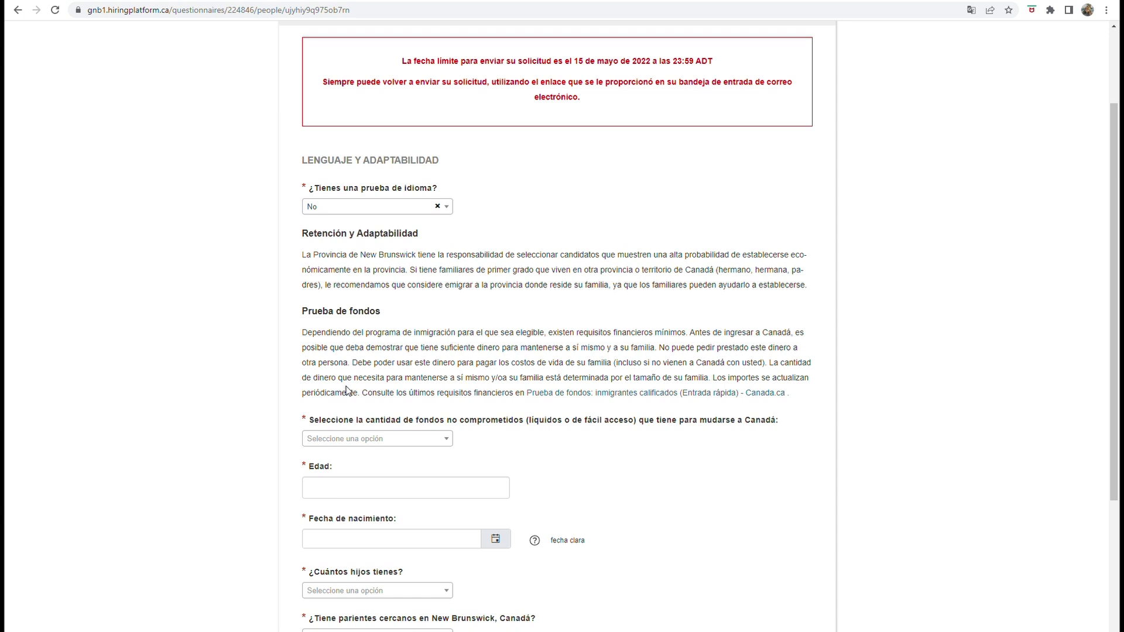
scroll(347, 391, "down", 3)
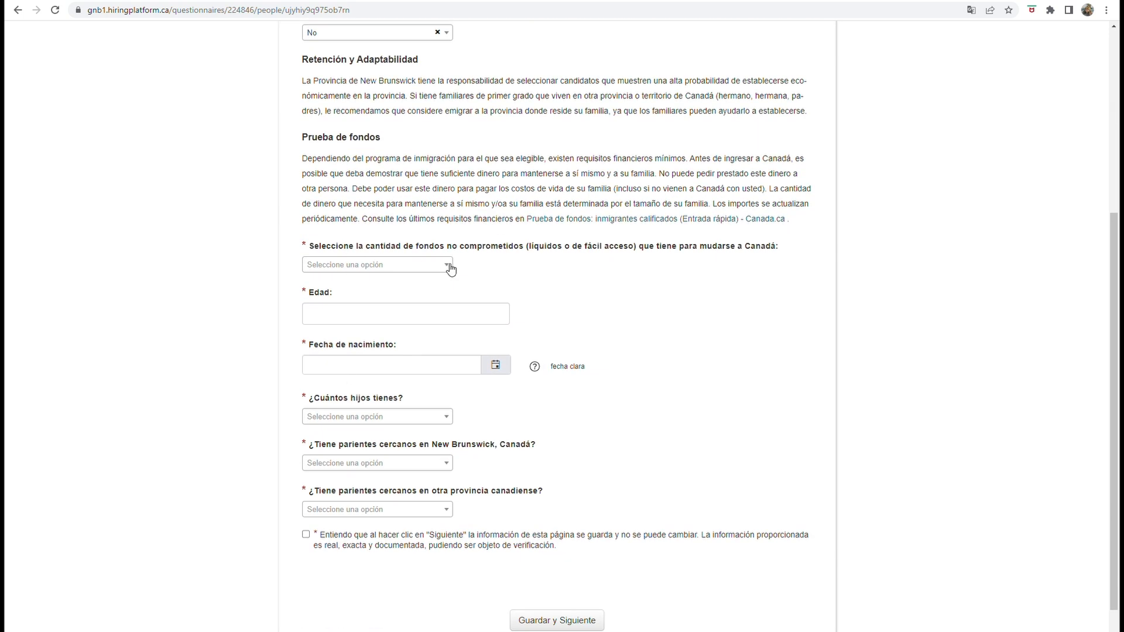
left_click(450, 267)
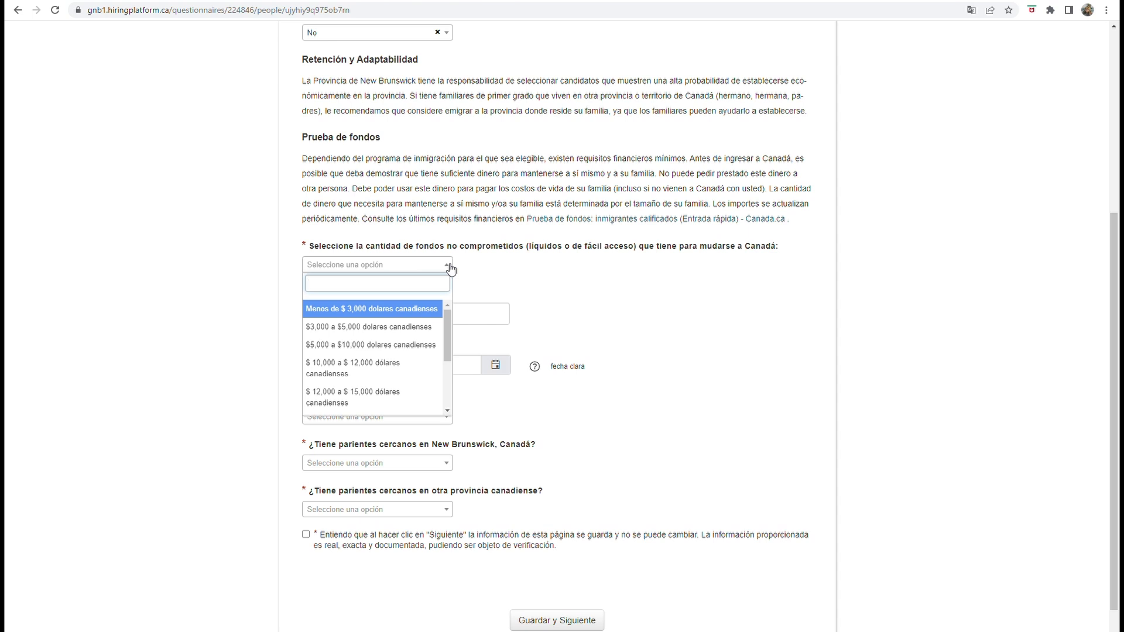
left_click(431, 310)
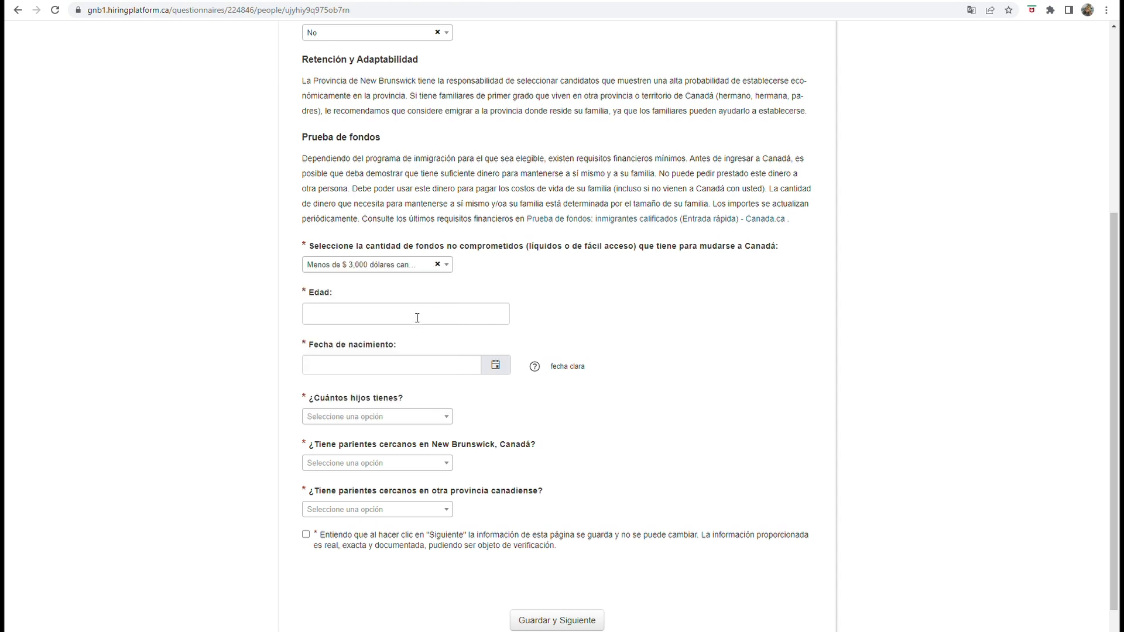
Enter 40 as the age and go to the date of birth field
left_click(417, 318)
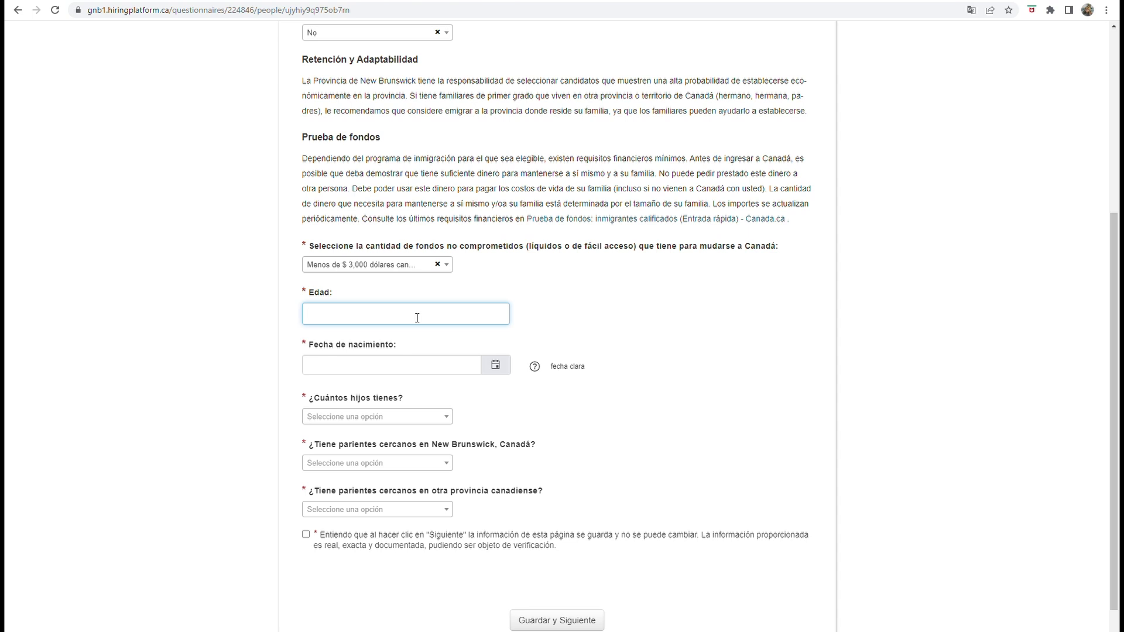
type("40")
left_click(398, 367)
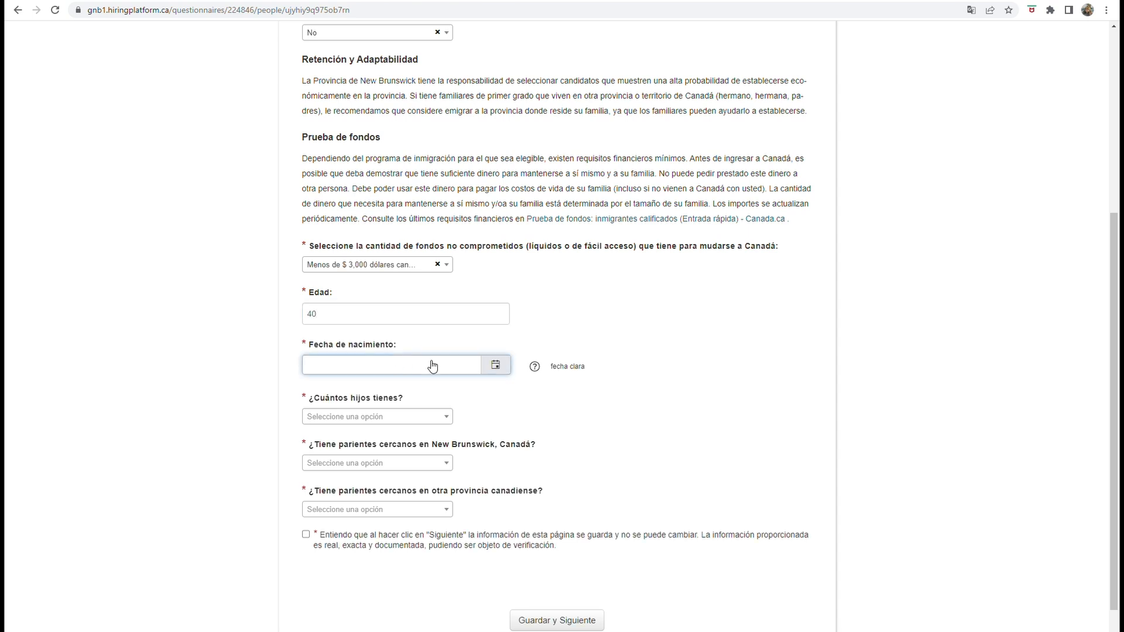
left_click(496, 365)
Set the age to 38
left_click(355, 314)
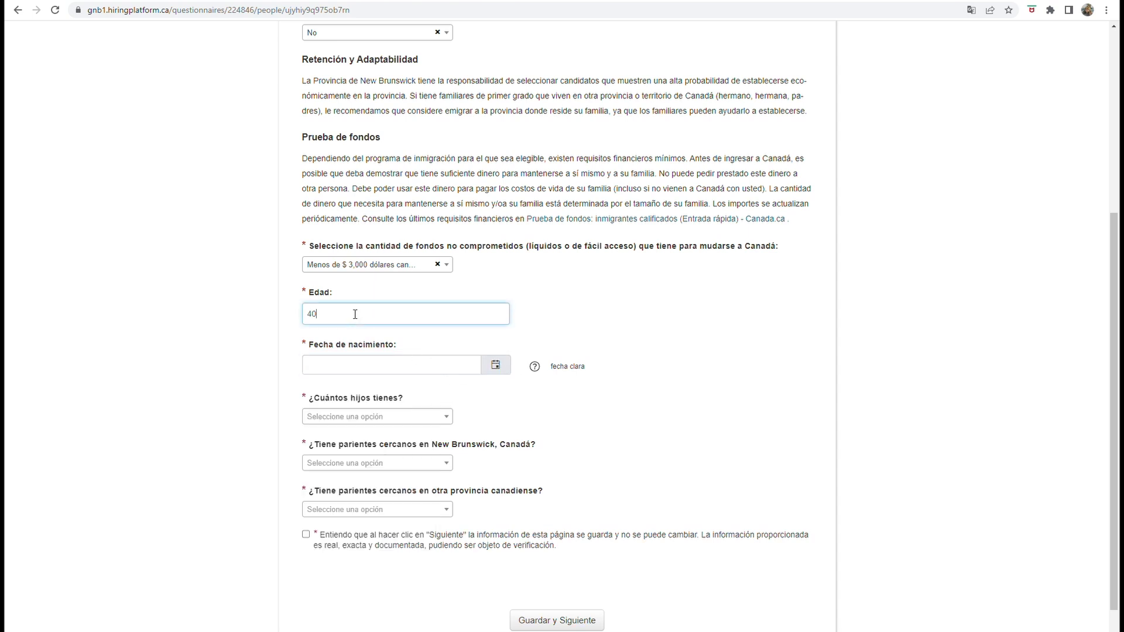
key("BackSpace")
key("BackSpace")
type("38")
Fill in the applicant's date of birth from the calendar
left_click(503, 365)
left_click(368, 388)
left_click(335, 391)
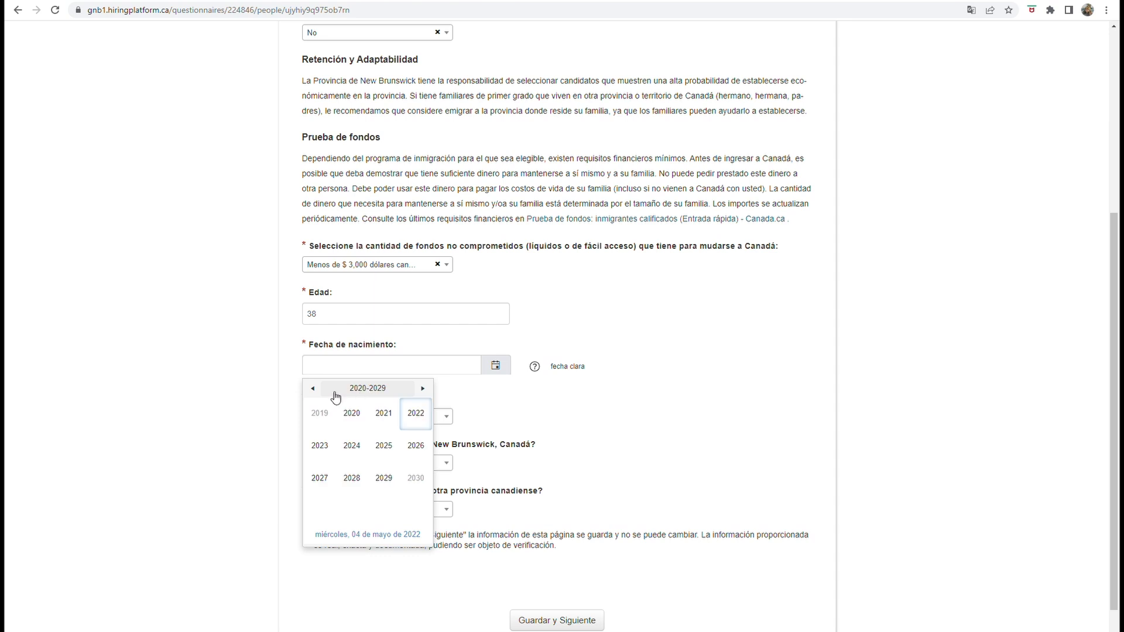
left_click(315, 390)
left_click(315, 389)
left_click(315, 390)
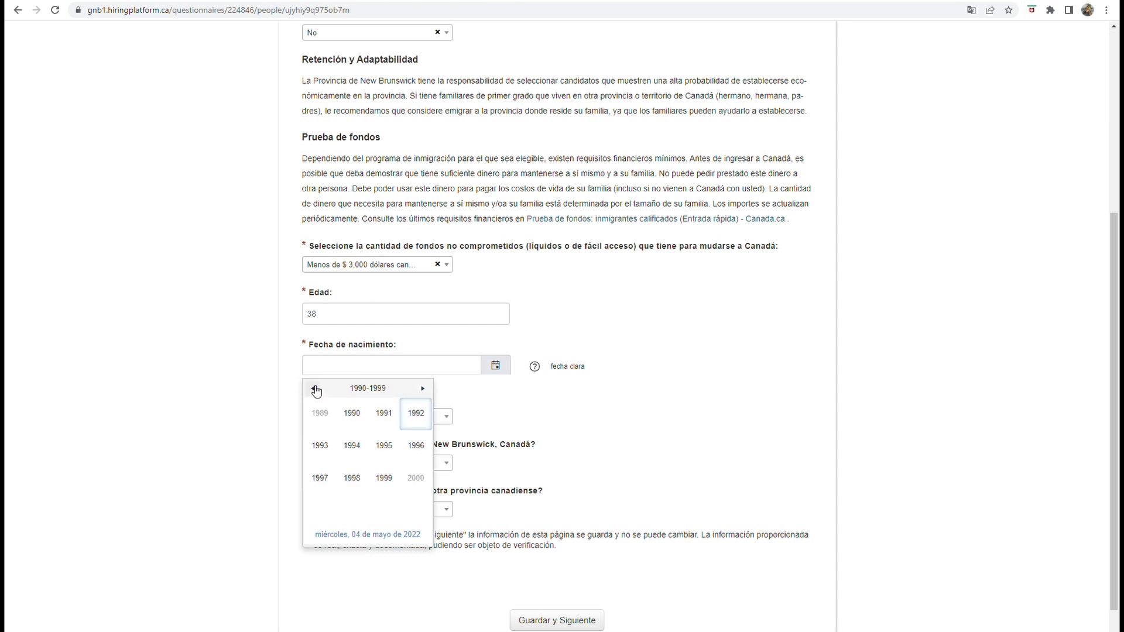
left_click(315, 389)
left_click(351, 445)
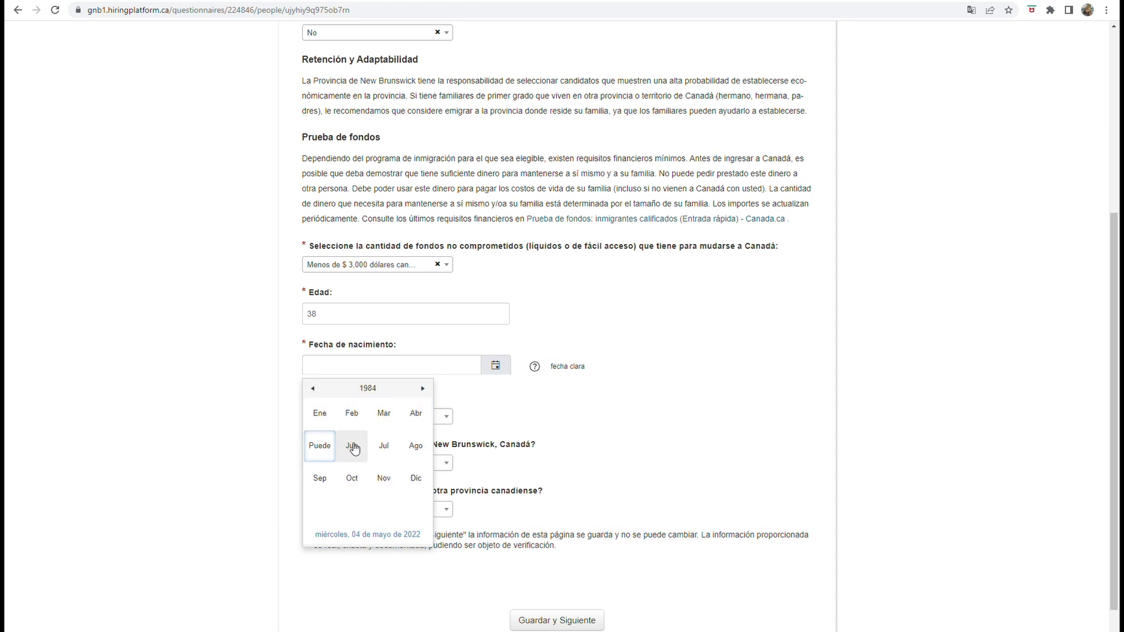
left_click(328, 421)
left_click(350, 500)
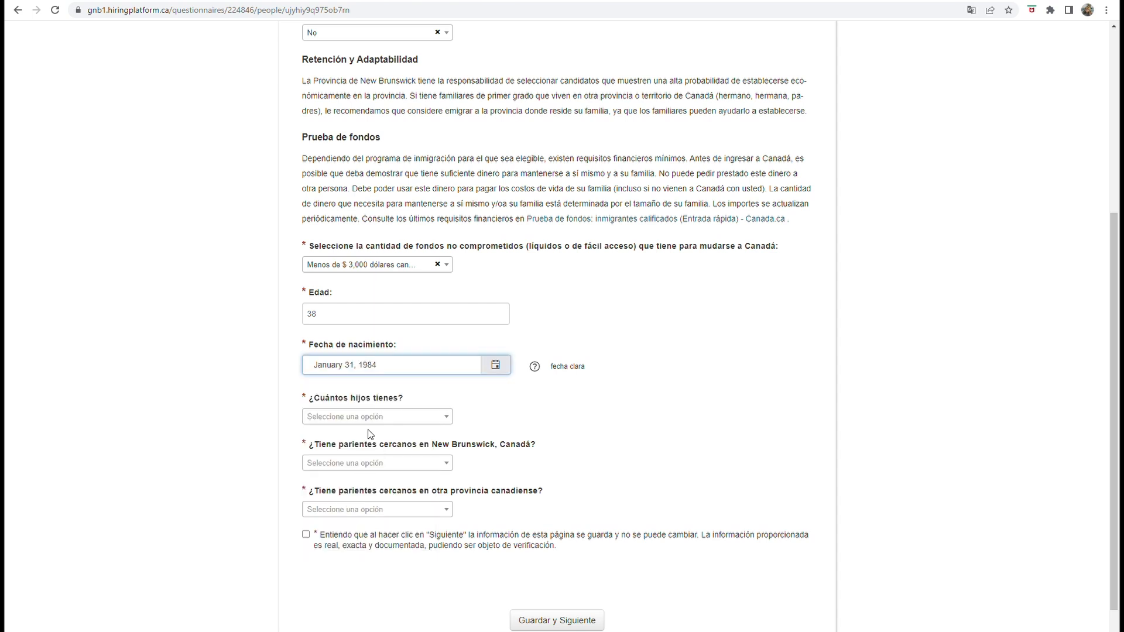
Declare 2 children and no close relatives in New Brunswick or another province, then save the page with its declaration accepted
left_click(380, 417)
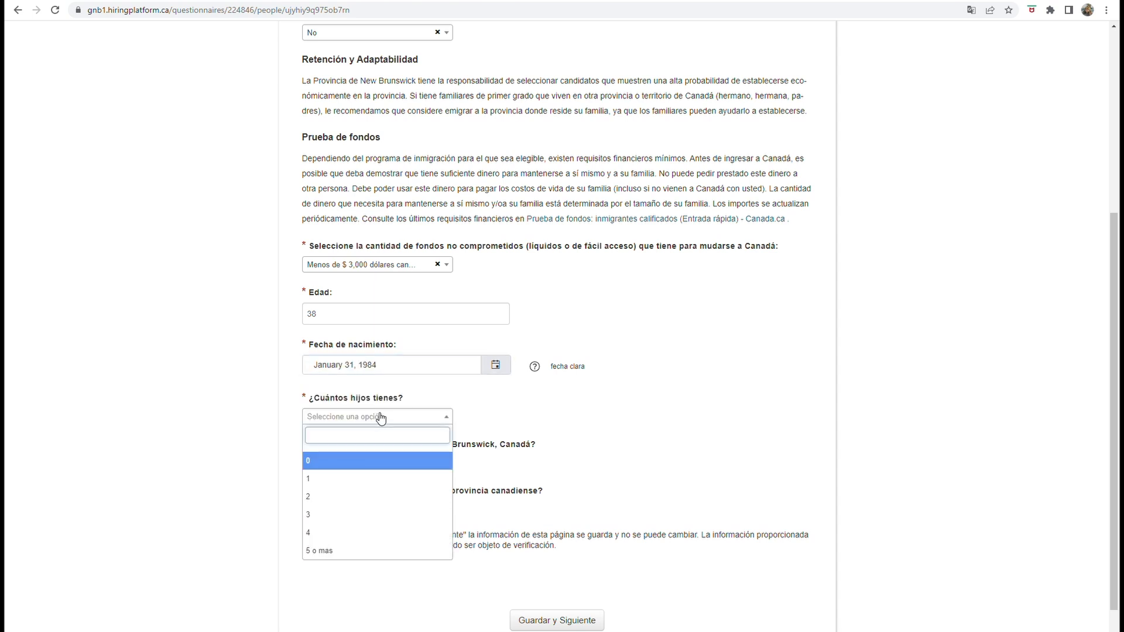
left_click(327, 503)
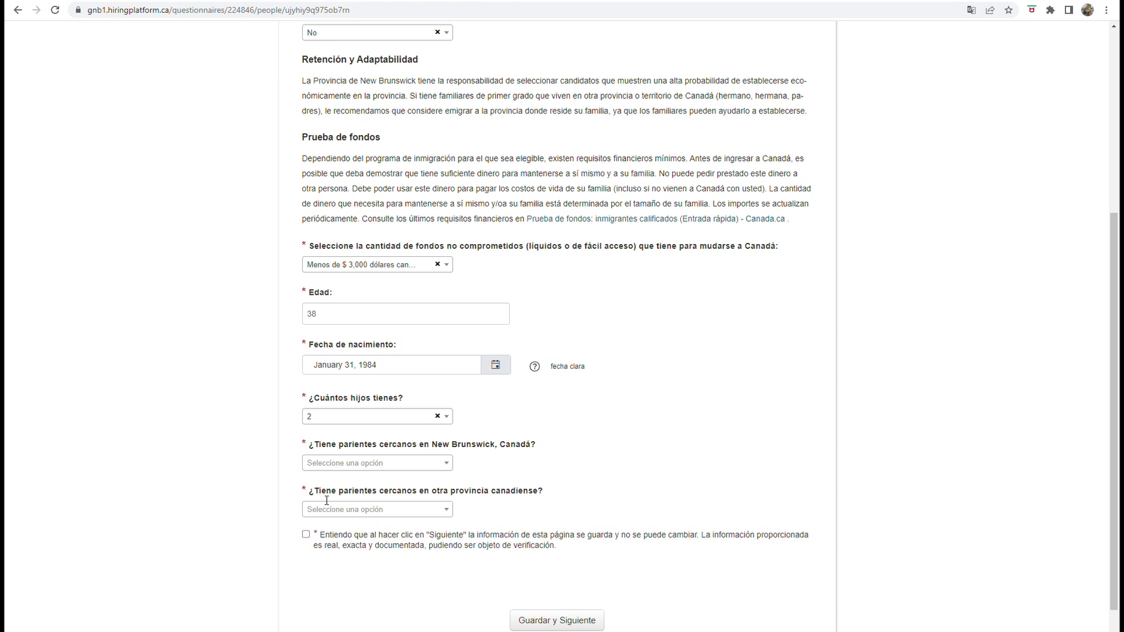
left_click(411, 464)
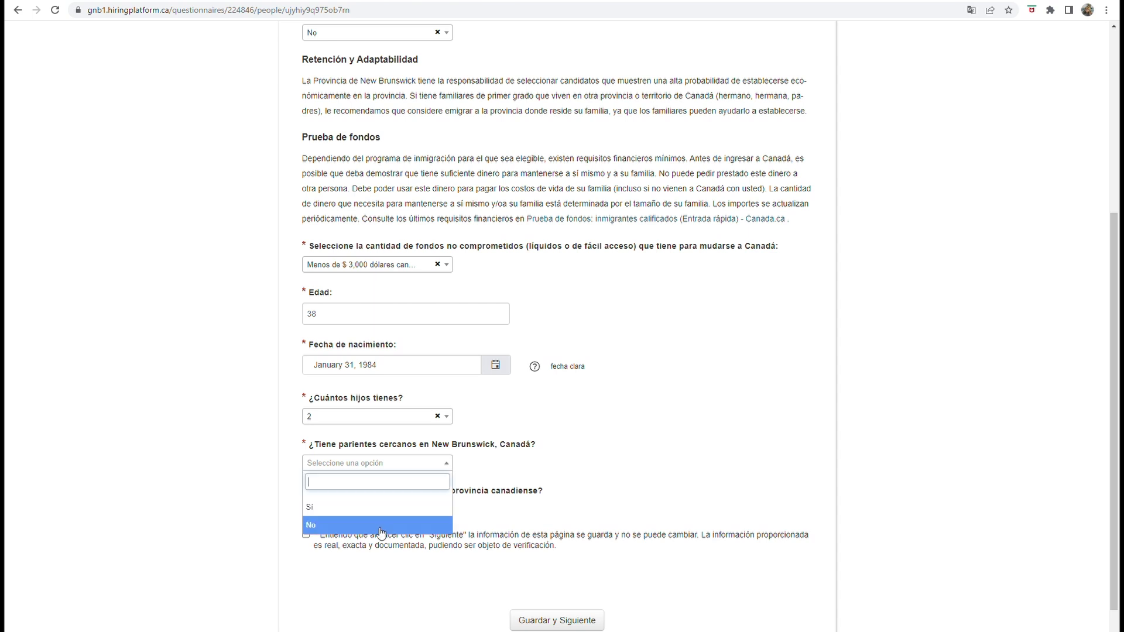
left_click(397, 525)
left_click(394, 515)
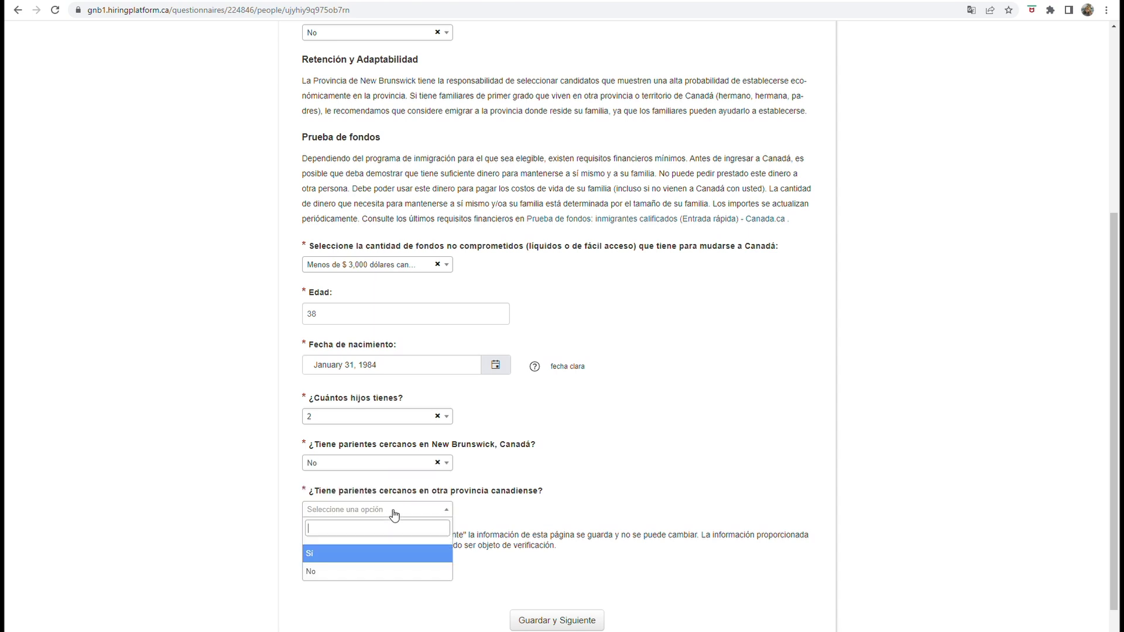
left_click(354, 573)
left_click(306, 535)
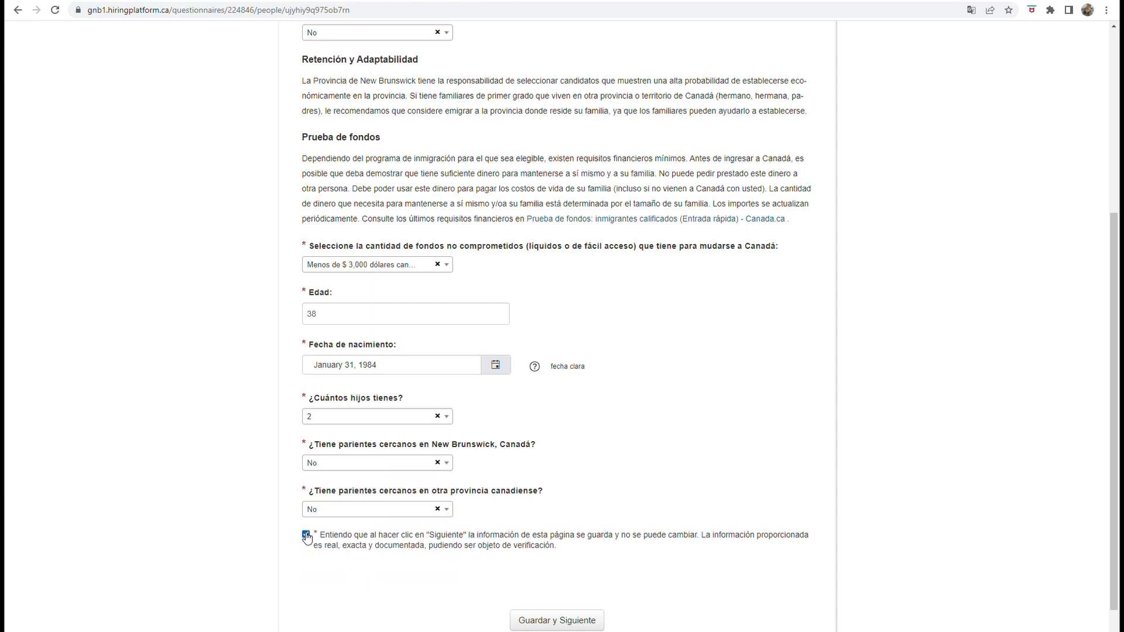
left_click(559, 621)
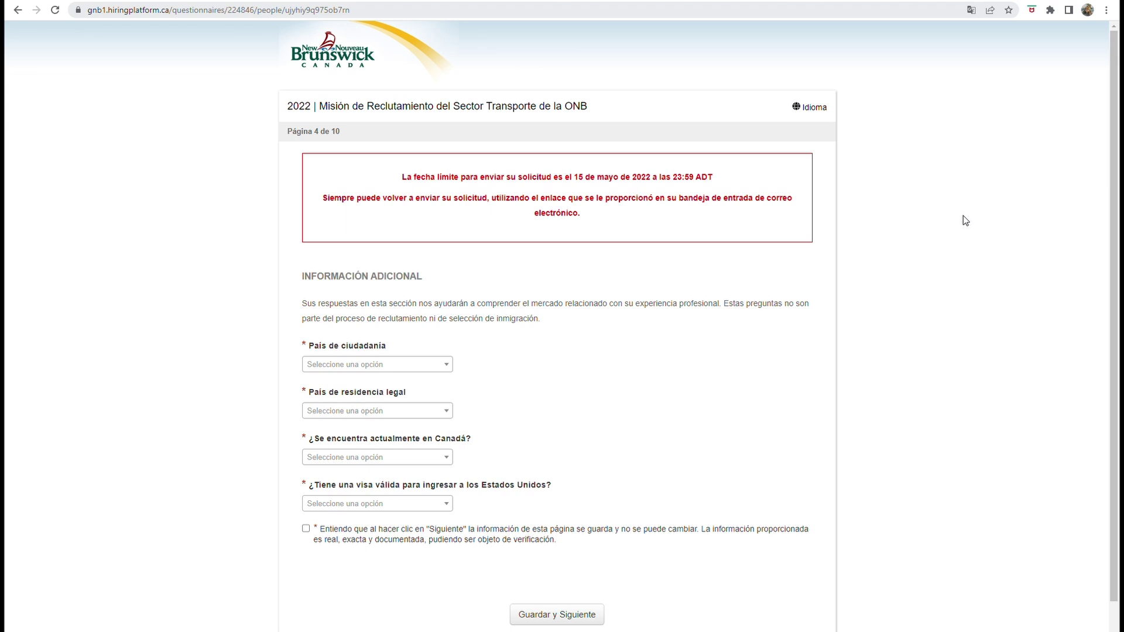
Set the country of citizenship to Perú
left_click(448, 365)
scroll(371, 476, "down", 7)
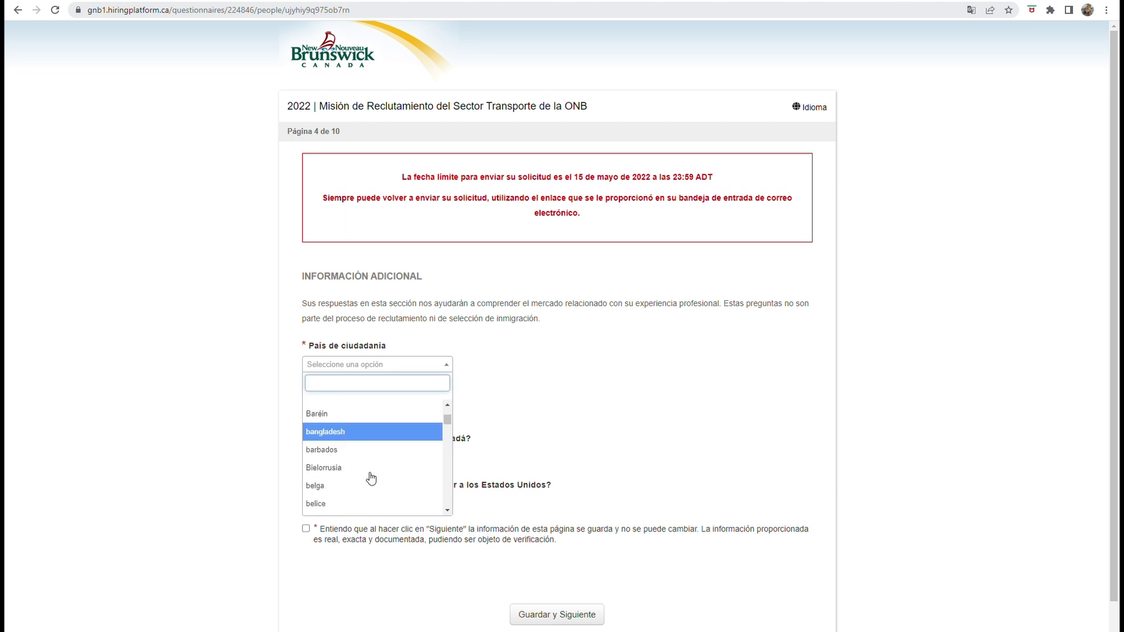
scroll(371, 479, "down", 15)
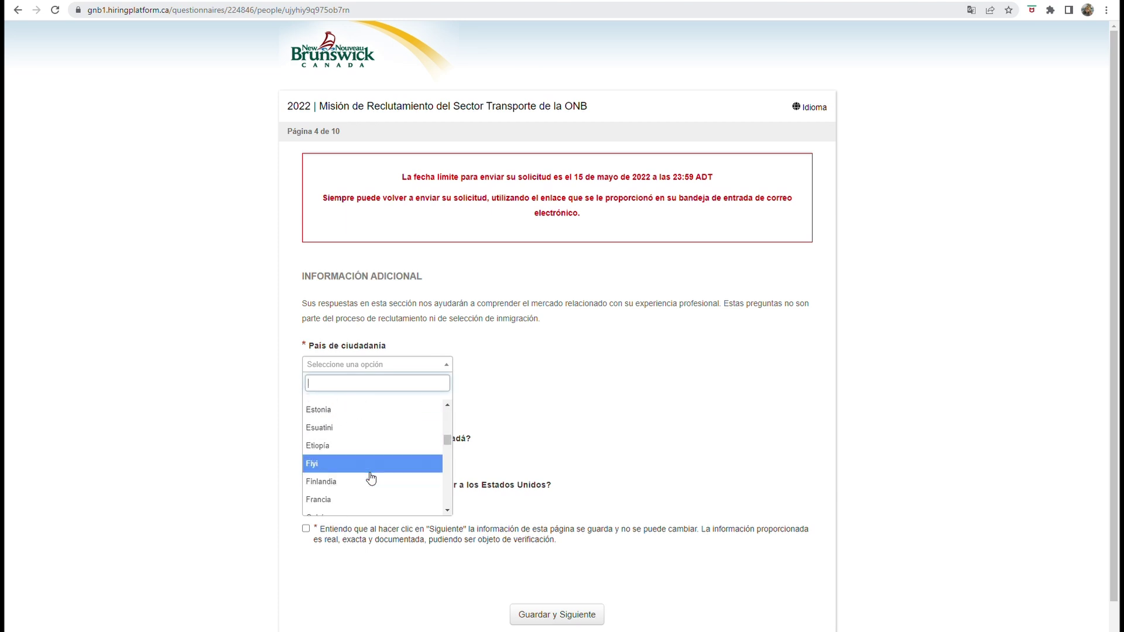
scroll(370, 477, "down", 15)
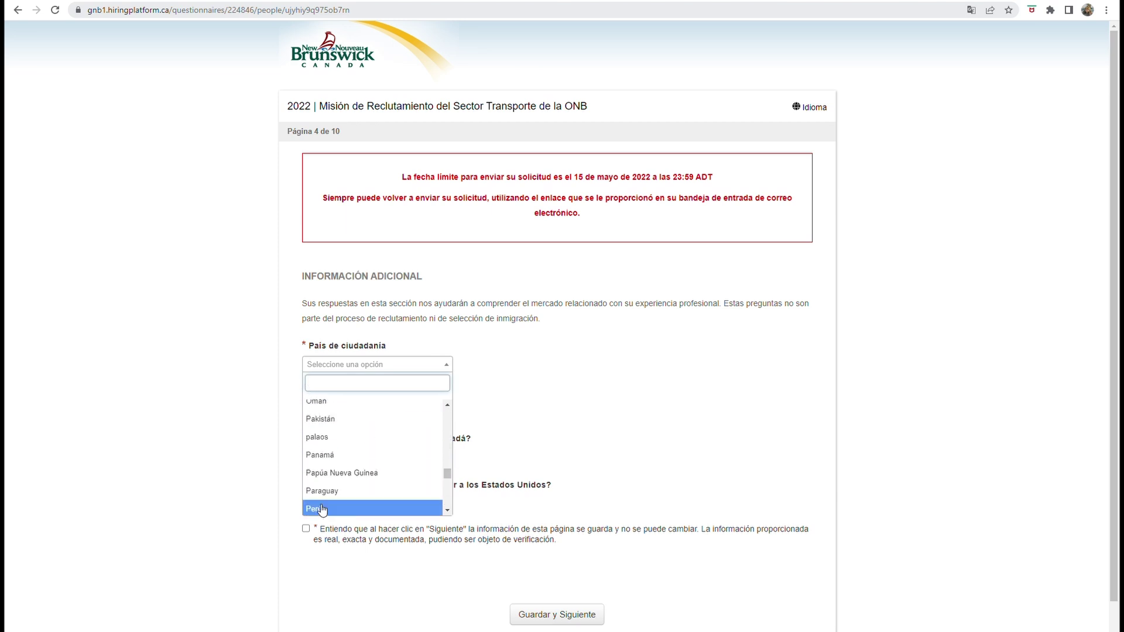
left_click(321, 508)
Set the country of legal residence to Chile
left_click(377, 411)
scroll(360, 492, "down", 10)
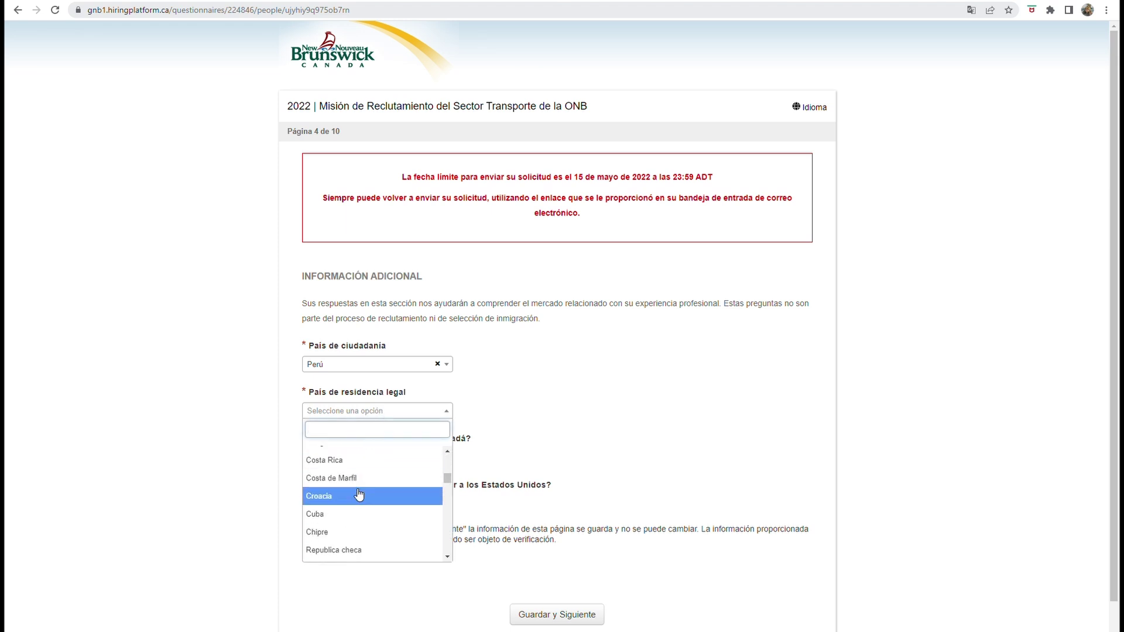
scroll(359, 495, "down", 3)
scroll(359, 495, "up", 1)
scroll(359, 496, "down", 1)
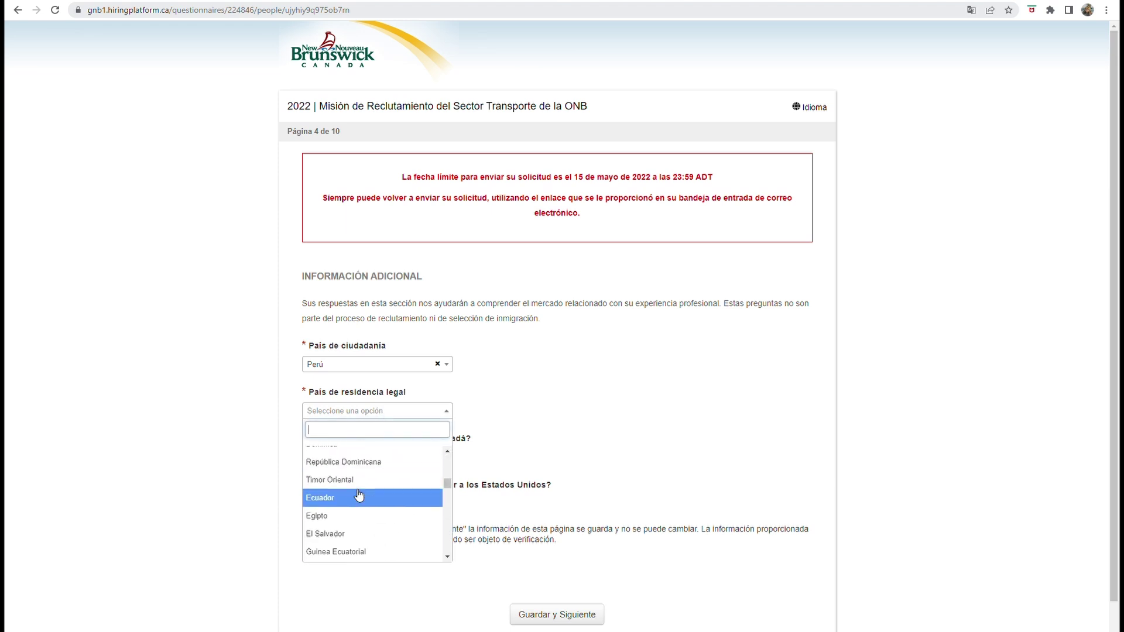
scroll(359, 495, "up", 5)
left_click(359, 496)
Answer Sí to currently being in Canada and set the current status there to Visitante
left_click(388, 458)
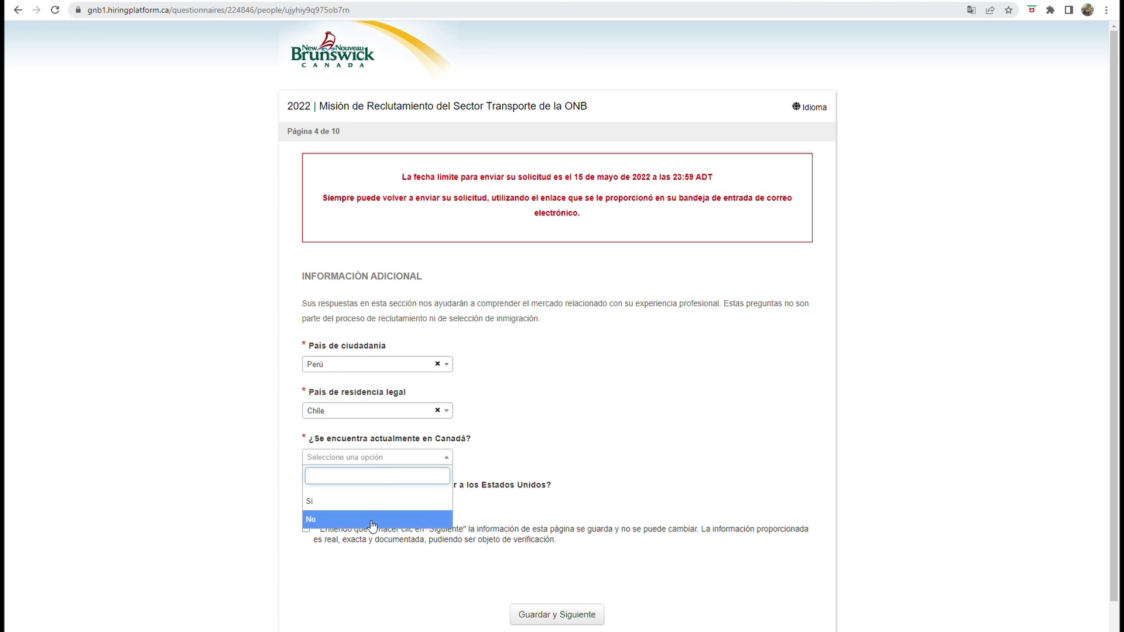
left_click(372, 526)
left_click(435, 463)
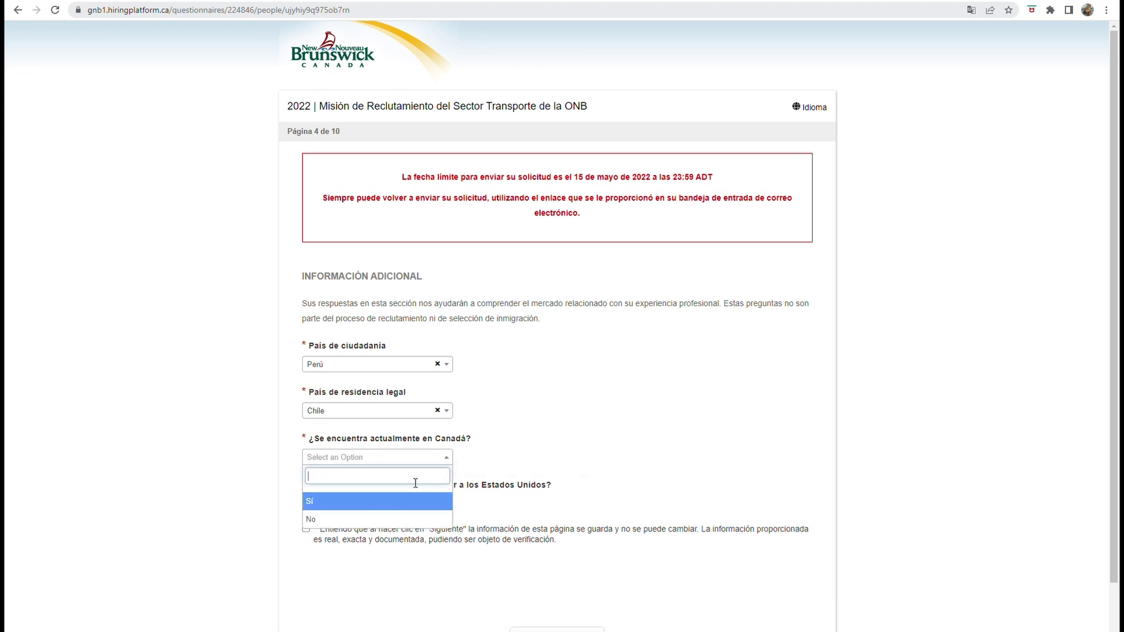
left_click(440, 501)
left_click(433, 504)
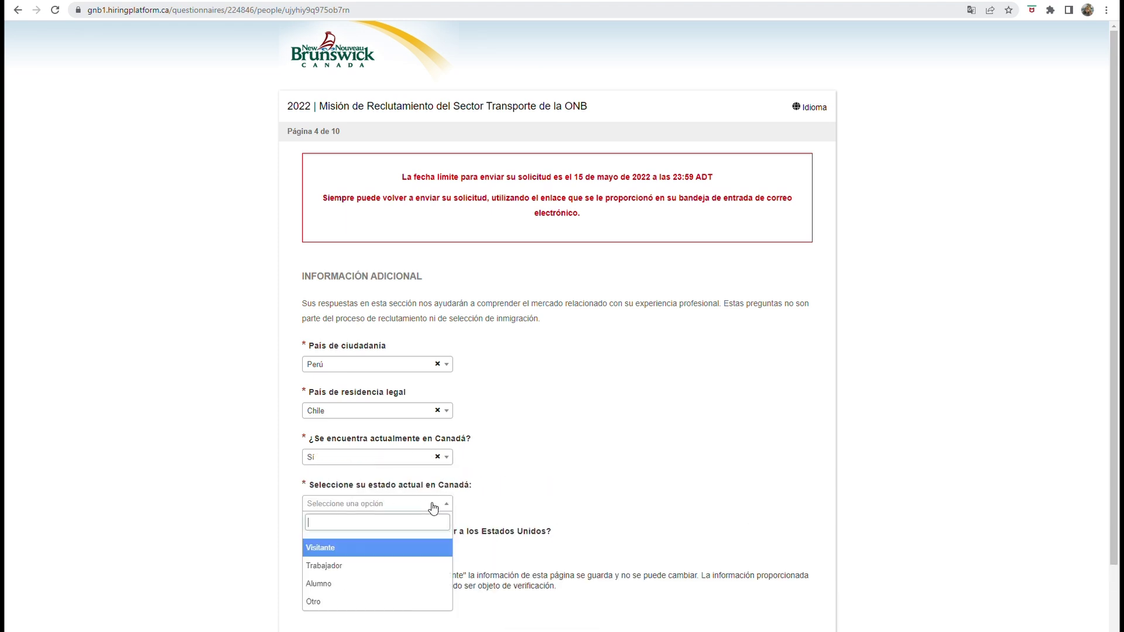
left_click(346, 546)
Try the No and Sí answers to the question about a valid United States visa
left_click(346, 546)
left_click(340, 609)
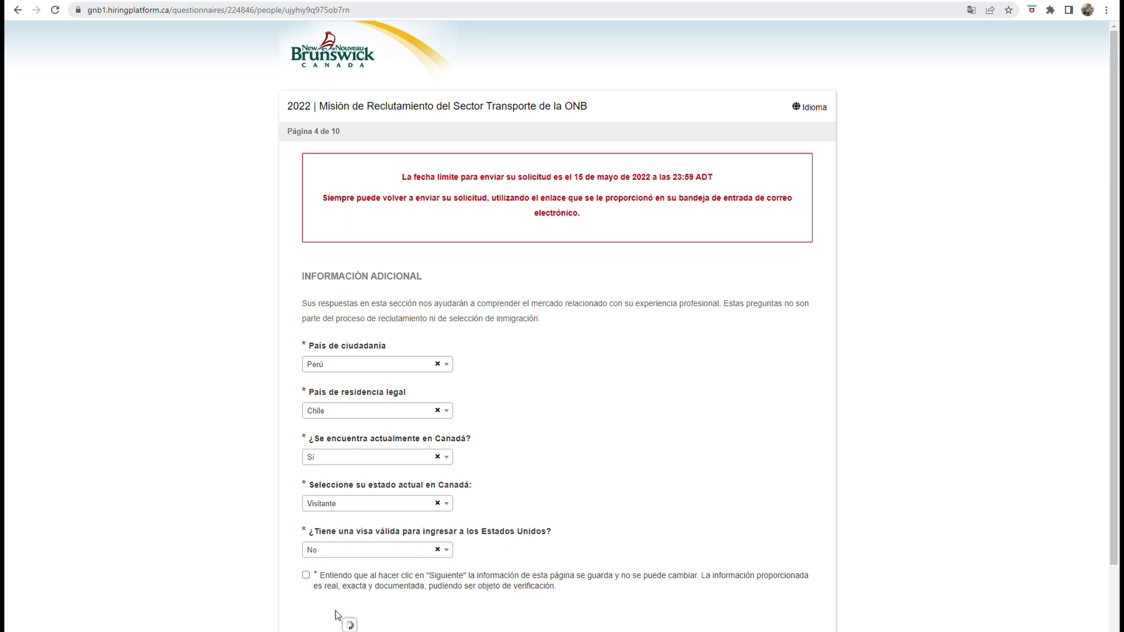
left_click(378, 554)
left_click(359, 589)
scroll(380, 556, "down", 2)
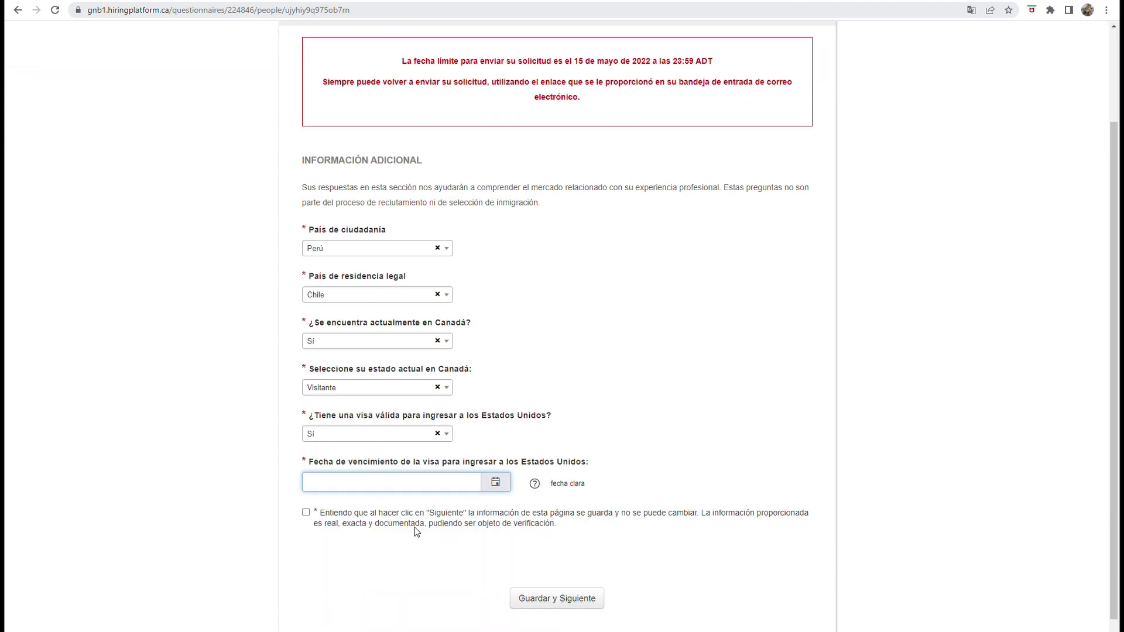
Answer No to having a valid United States visa and save the additional information page with its declaration accepted
left_click(396, 437)
left_click(328, 495)
left_click(305, 483)
left_click(548, 571)
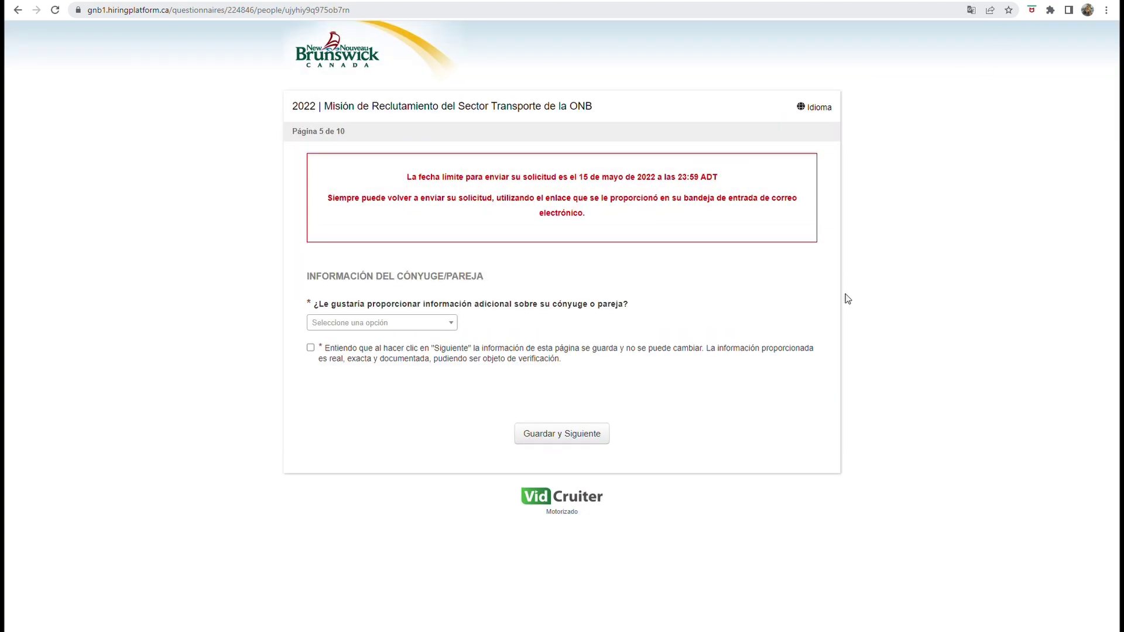
Try answering Sí to providing spouse information and to the spouse's English or French competence, and check the language choices offered
left_click(455, 324)
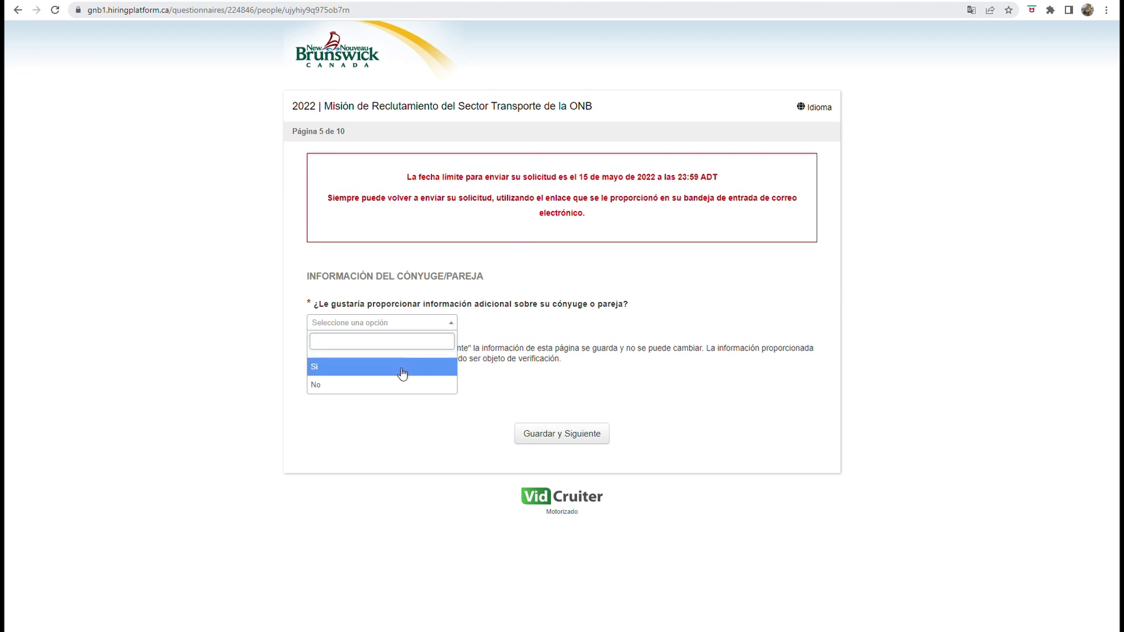
left_click(401, 369)
scroll(777, 284, "down", 3)
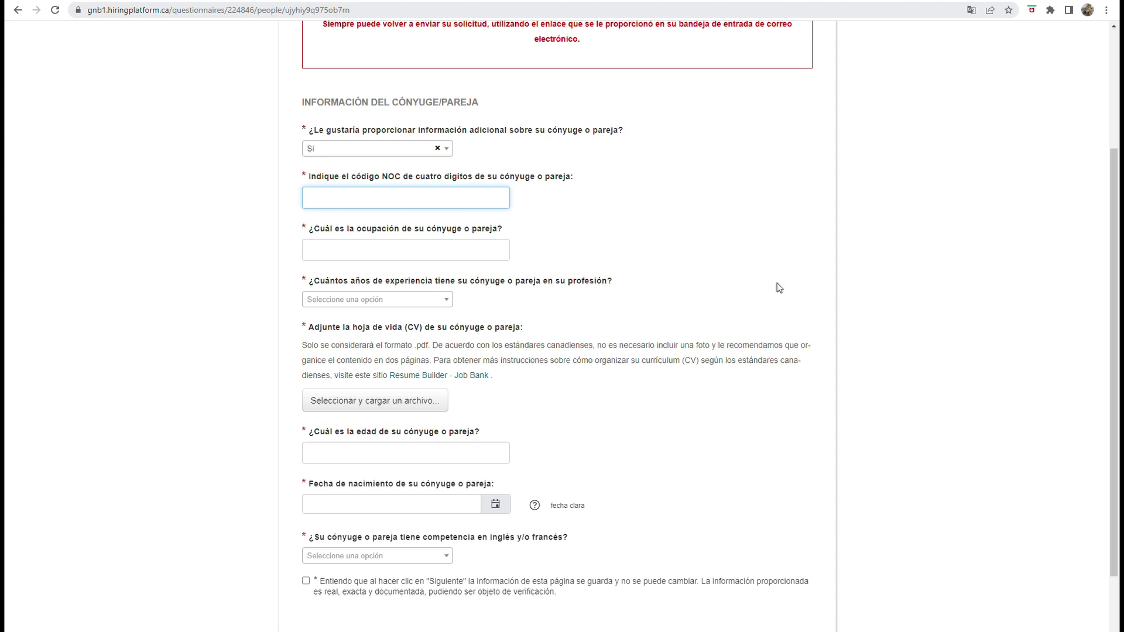
left_click(450, 561)
left_click(381, 575)
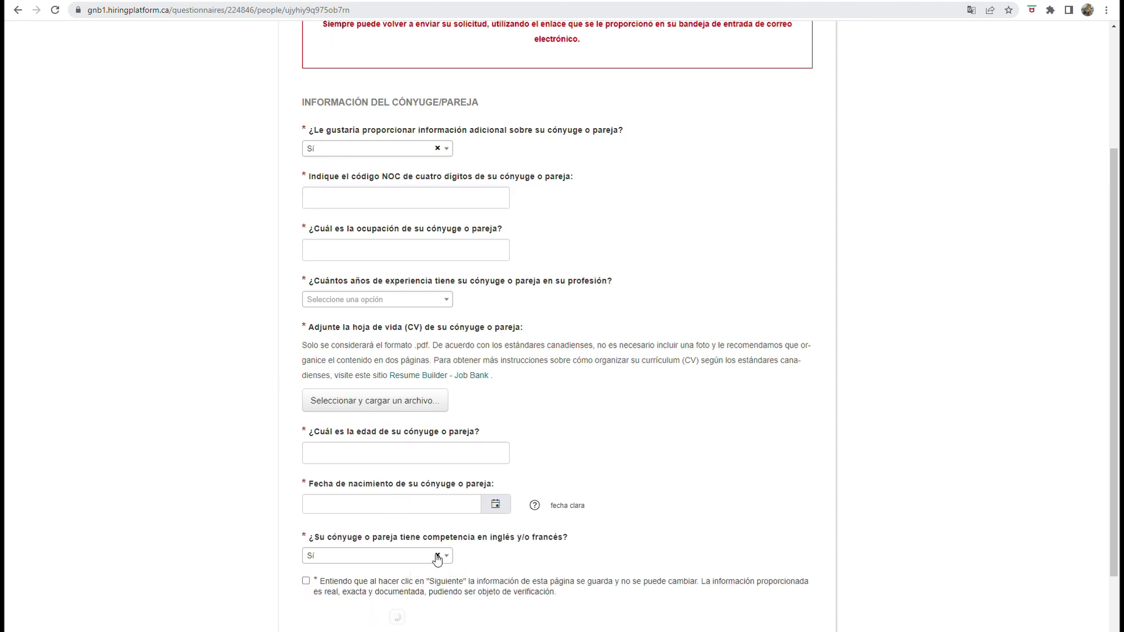
scroll(439, 557, "down", 3)
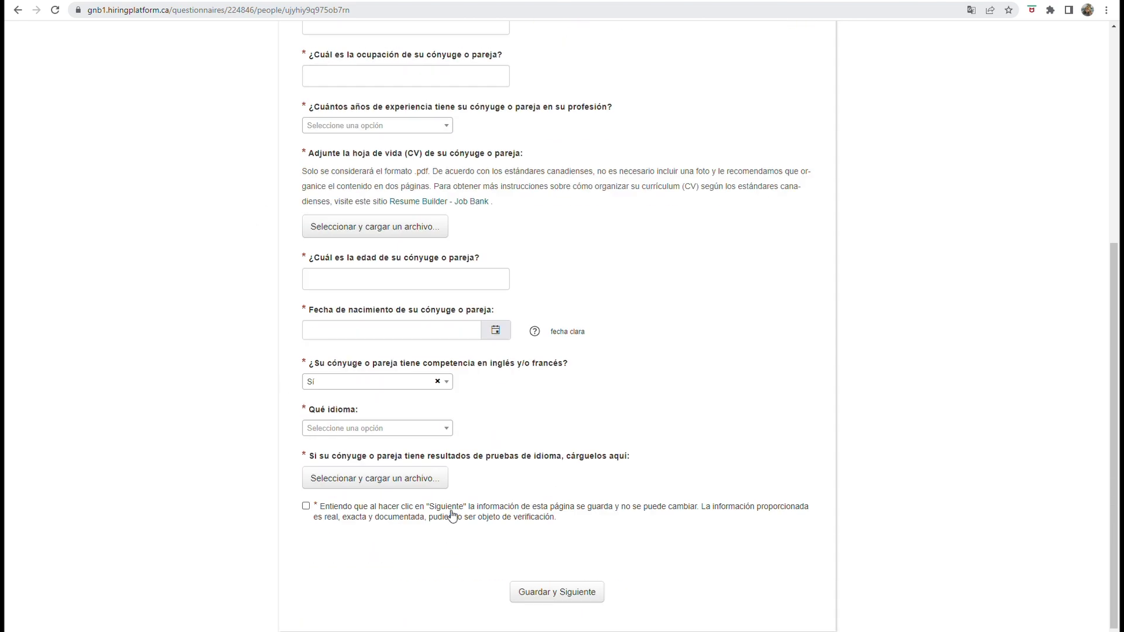
left_click(448, 428)
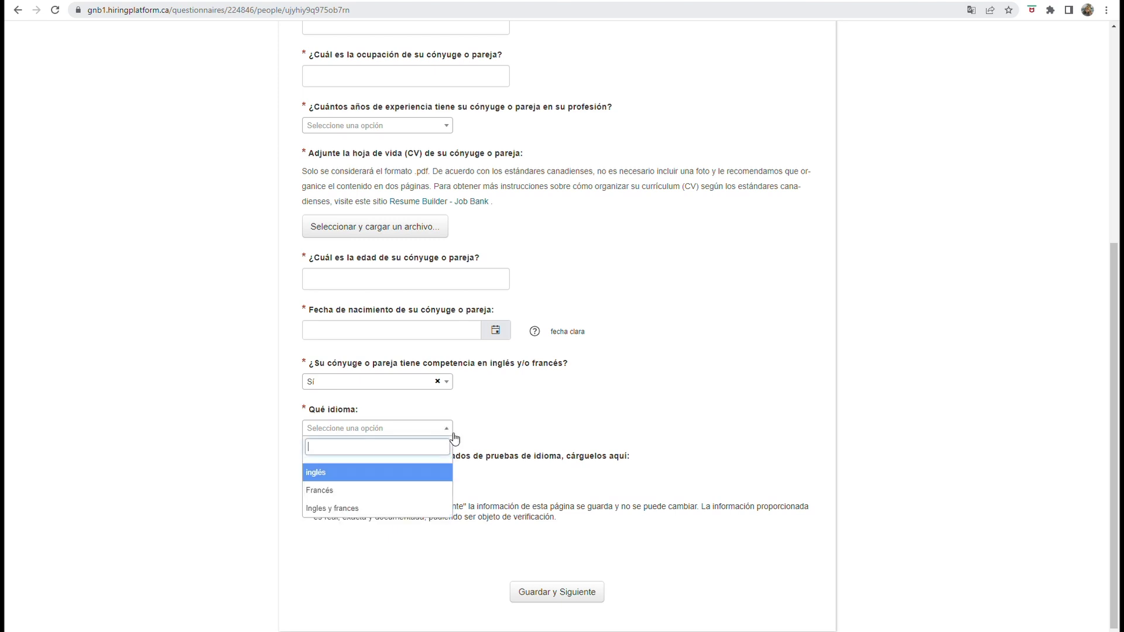
left_click(509, 415)
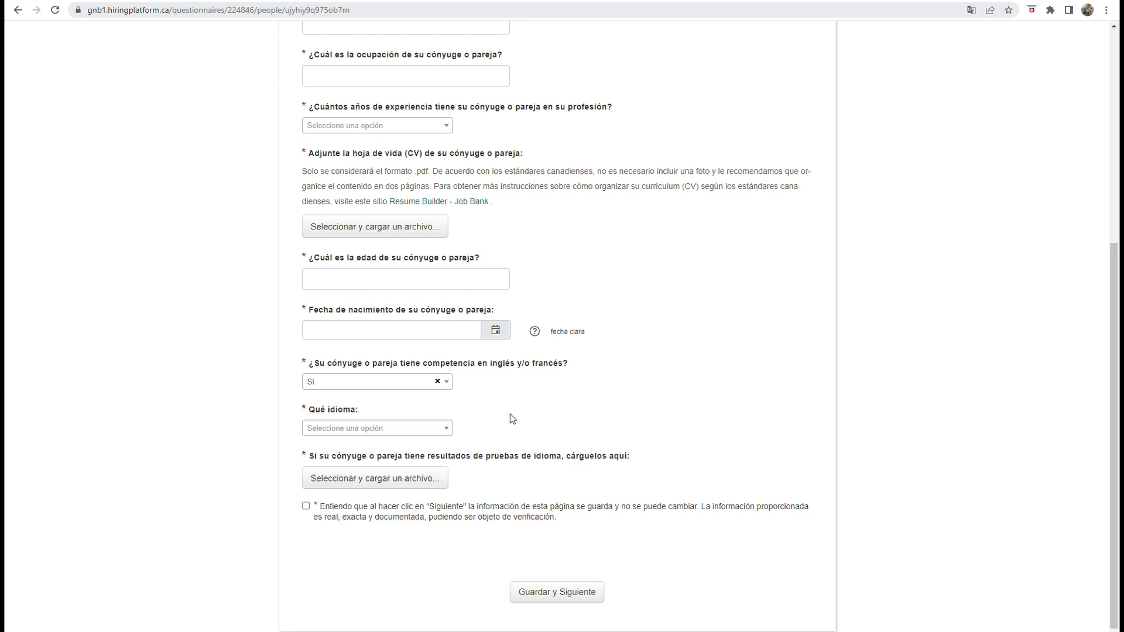
Answer No to providing additional spouse or partner information, accept the declaration and save the page
scroll(510, 413, "up", 5)
left_click(438, 265)
left_click(339, 384)
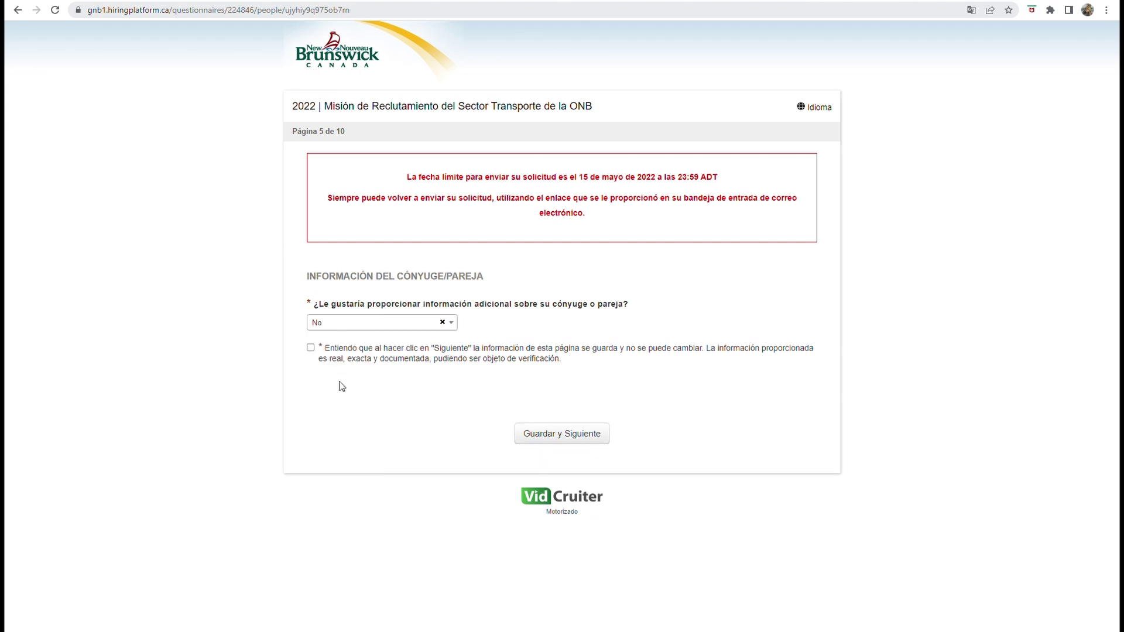
left_click(310, 348)
left_click(543, 436)
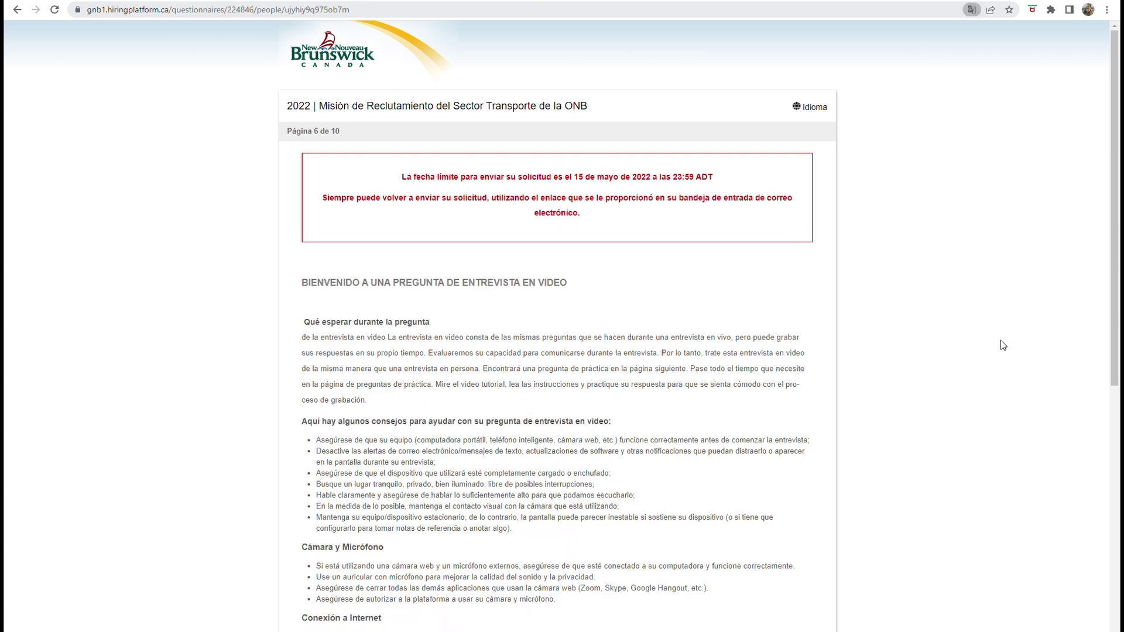
Review the video interview instructions on camera, microphone and internet connection, and save to continue to the equipment test page
scroll(870, 250, "down", 3)
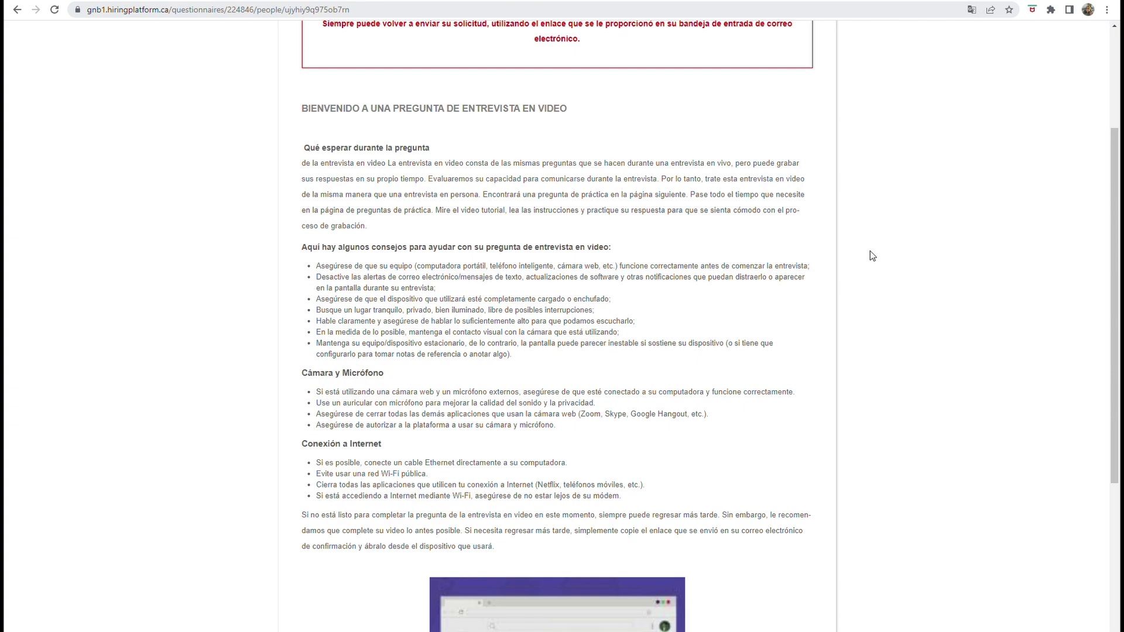
scroll(870, 256, "up", 3)
scroll(870, 256, "down", 3)
scroll(867, 271, "down", 5)
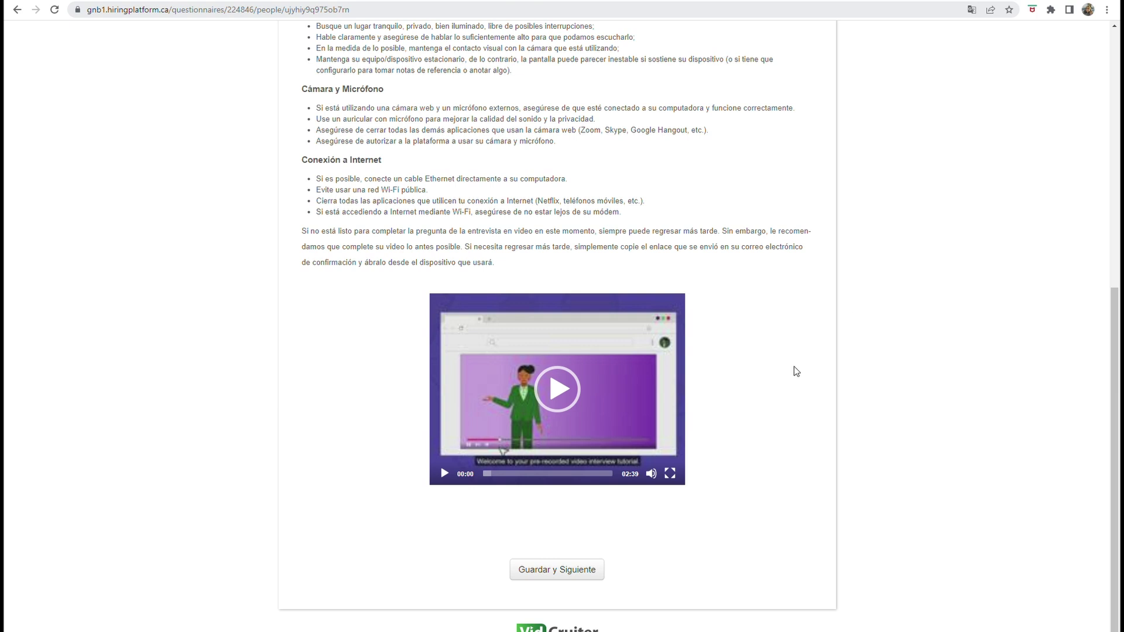
left_click(583, 571)
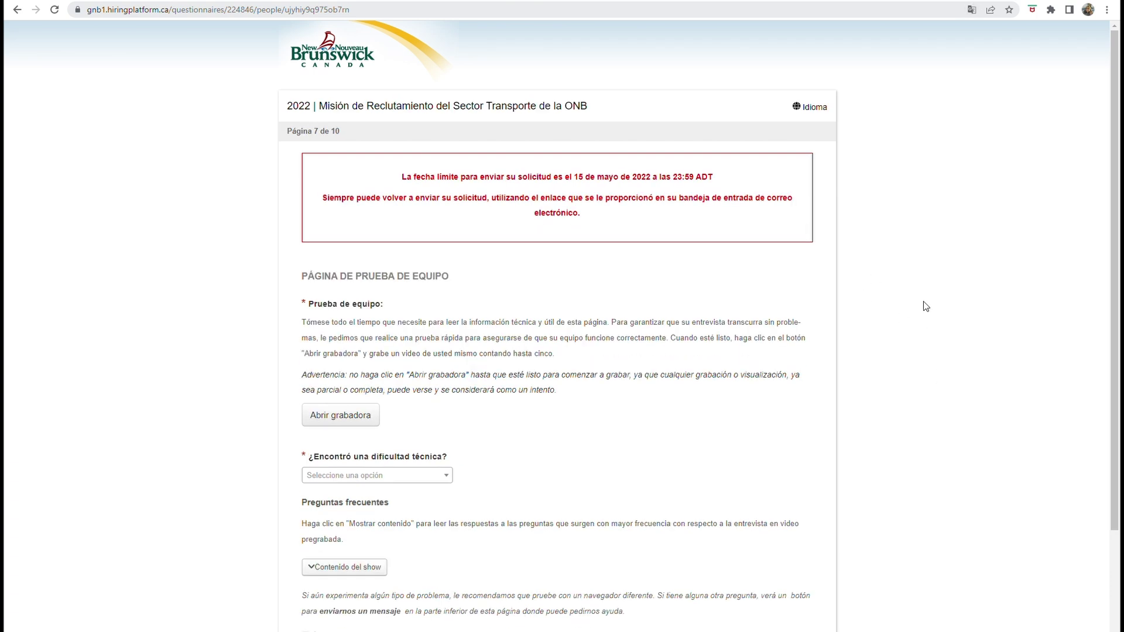
Open the video recorder for the equipment test
scroll(926, 307, "down", 2)
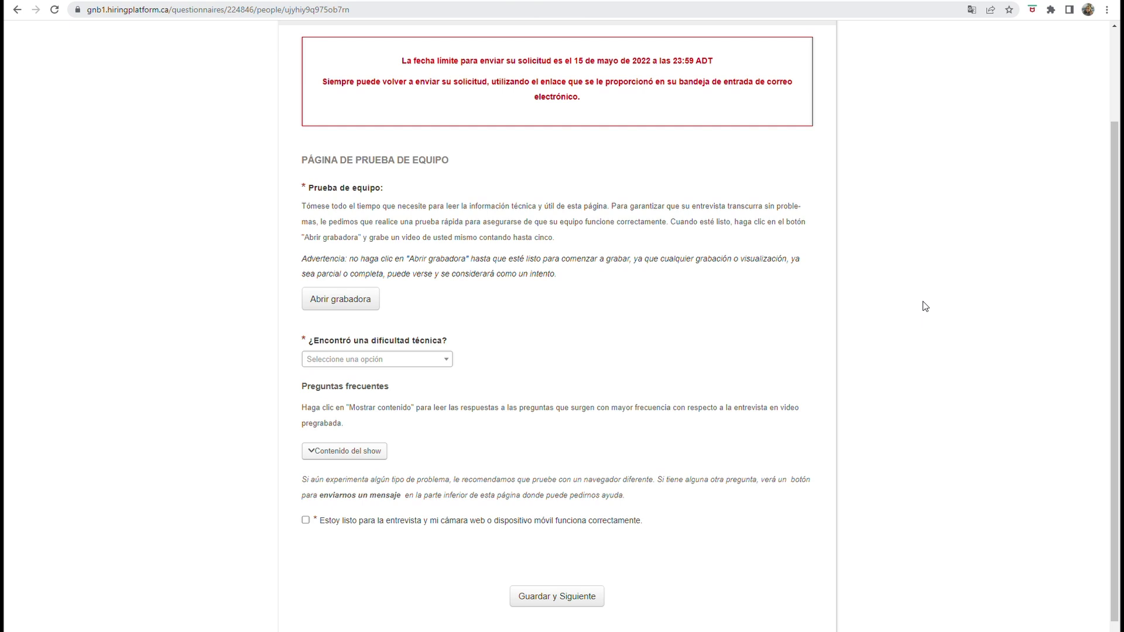
left_click(360, 304)
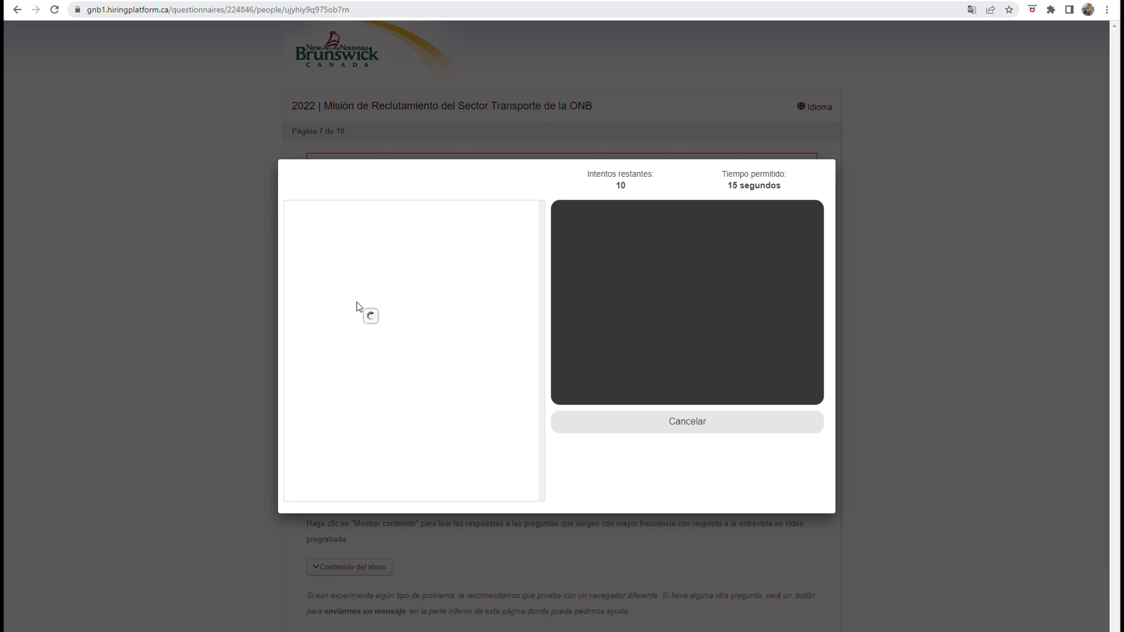